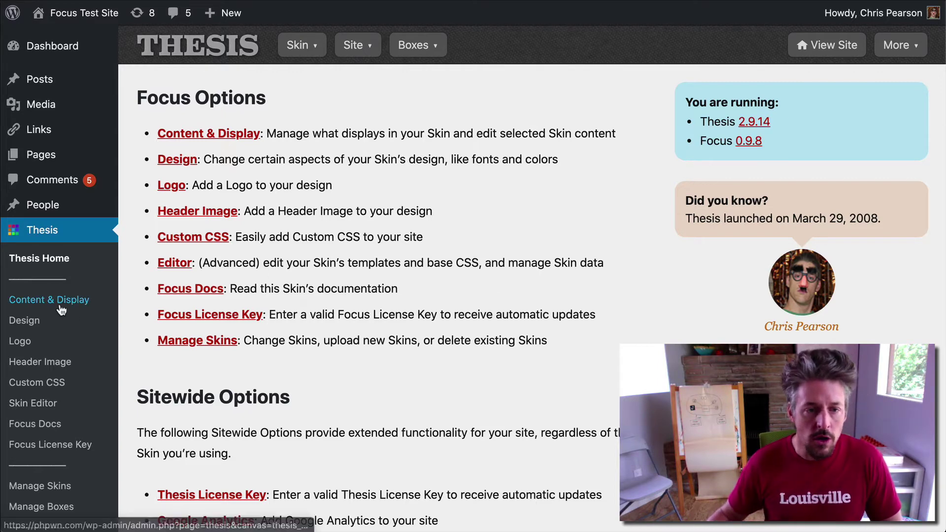
# Start a new Focus Card from the Focus Cards menu, opening a blank editor with its shortcode assigned
pyautogui.scroll(-2, 61, 309)
pyautogui.scroll(-5, 61, 310)
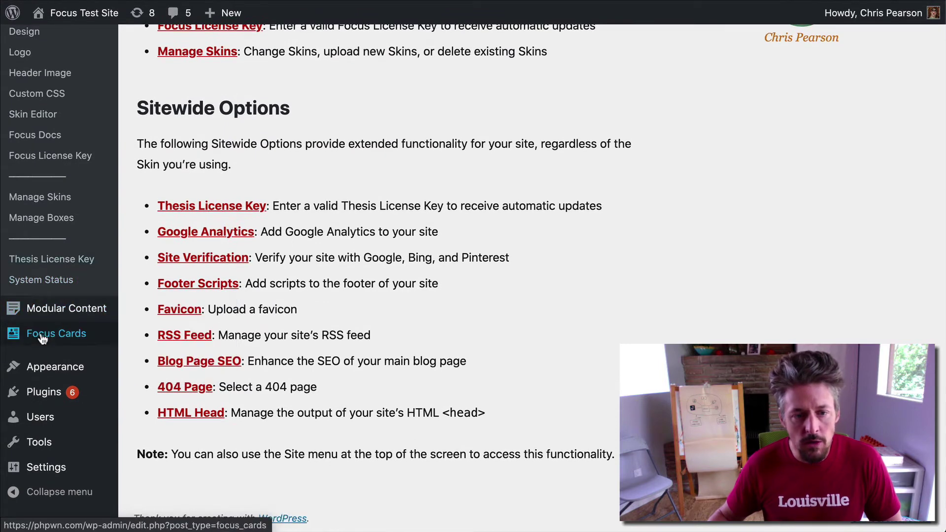
pyautogui.moveTo(43, 340)
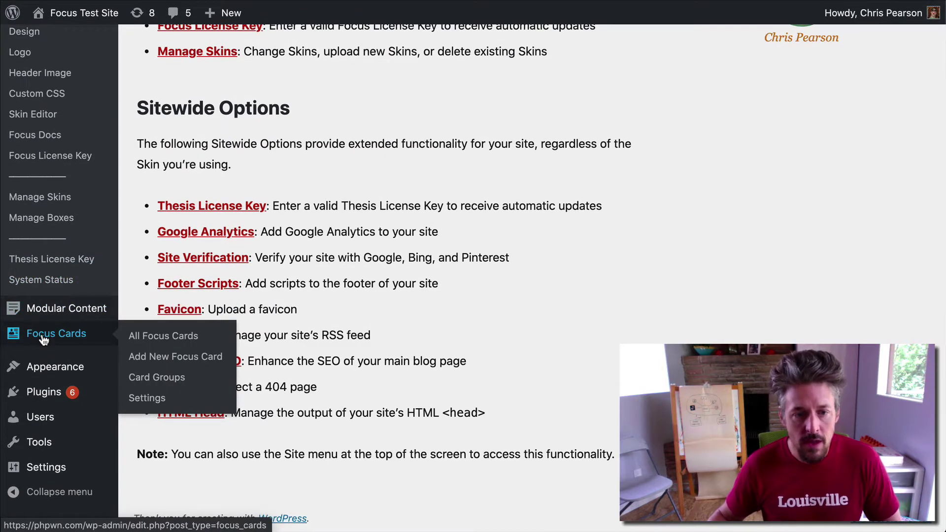
pyautogui.click(200, 357)
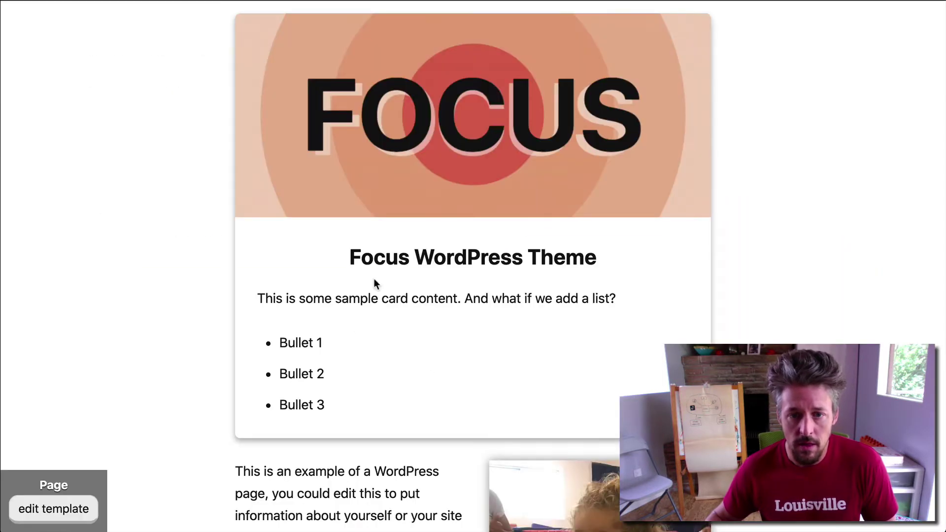
pyautogui.moveTo(348, 255); pyautogui.dragTo(530, 253)
pyautogui.click(530, 253)
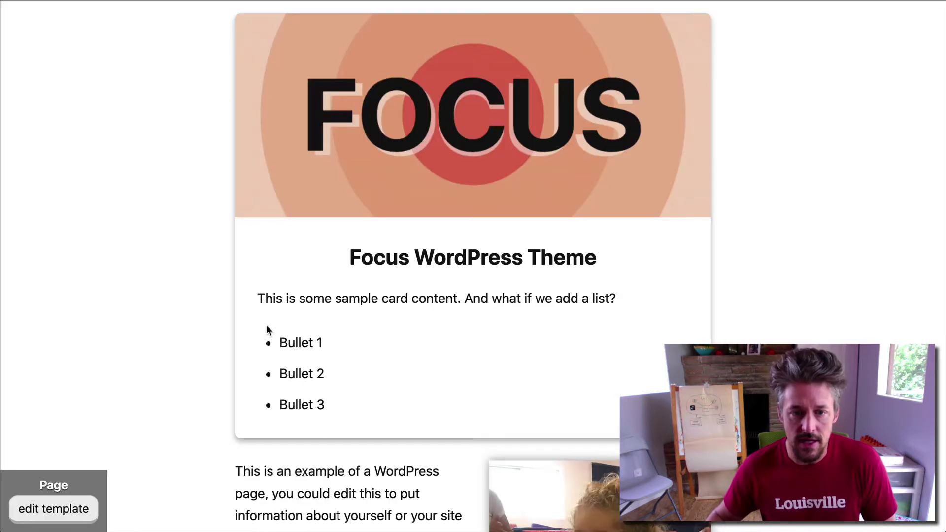
pyautogui.moveTo(261, 294); pyautogui.dragTo(325, 405)
pyautogui.click(310, 300)
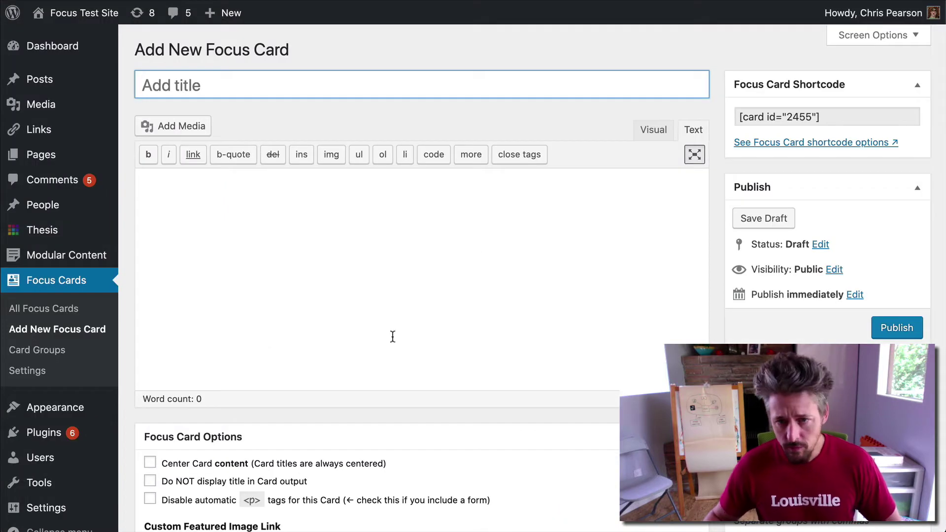
pyautogui.click(537, 113)
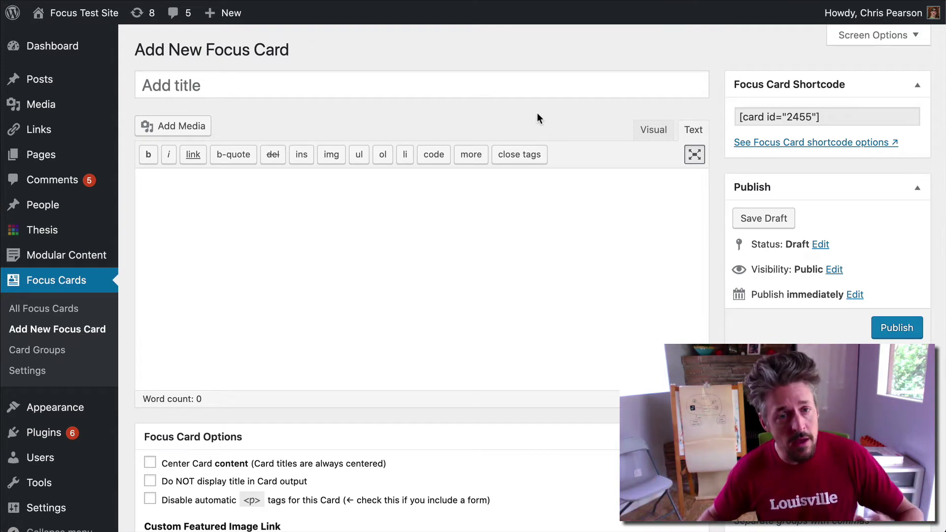
pyautogui.scroll(-1, 505, 211)
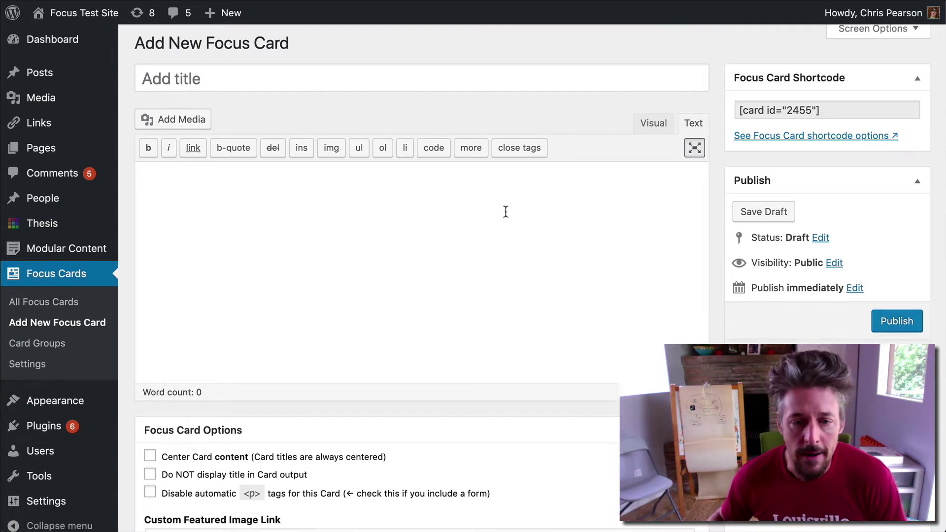
pyautogui.scroll(-2, 505, 211)
pyautogui.scroll(2, 493, 192)
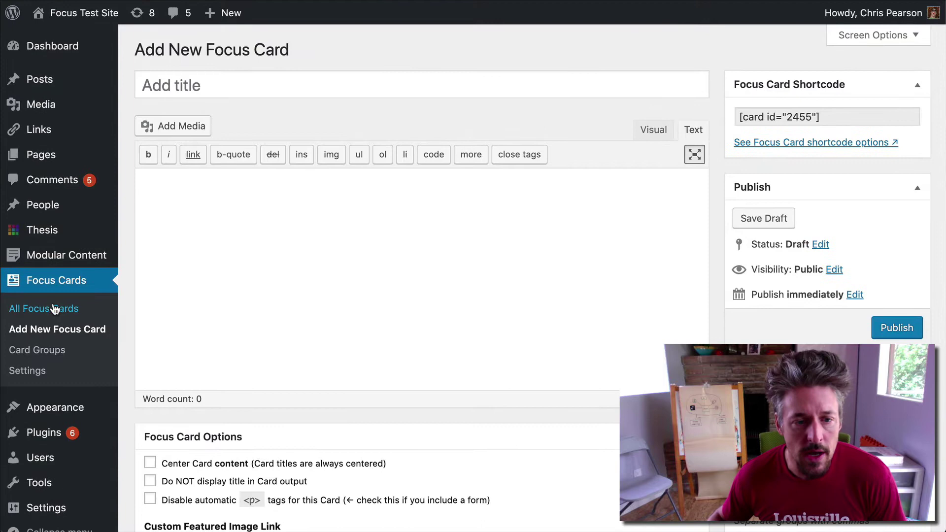
# Open the Focus WordPress Theme card (shortcode [card id="2415"]) from the All Focus Cards list
pyautogui.click(56, 308)
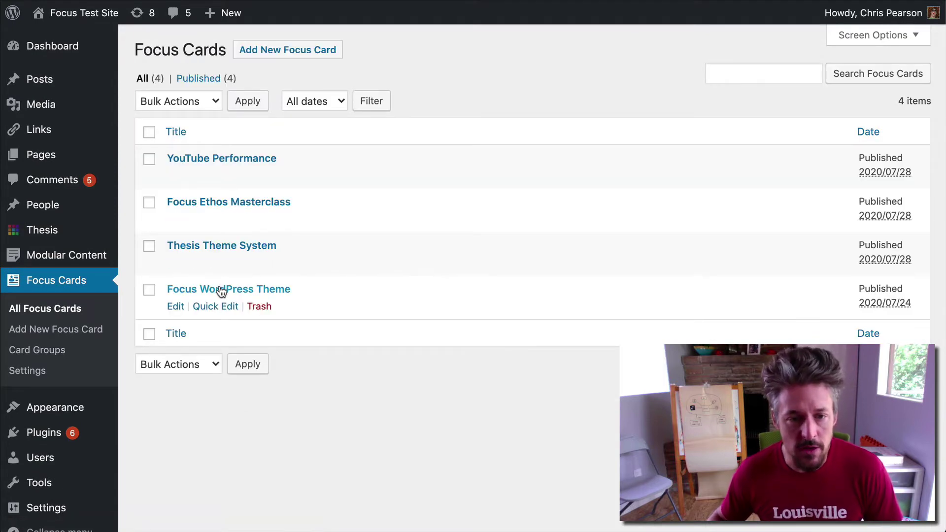
pyautogui.click(223, 291)
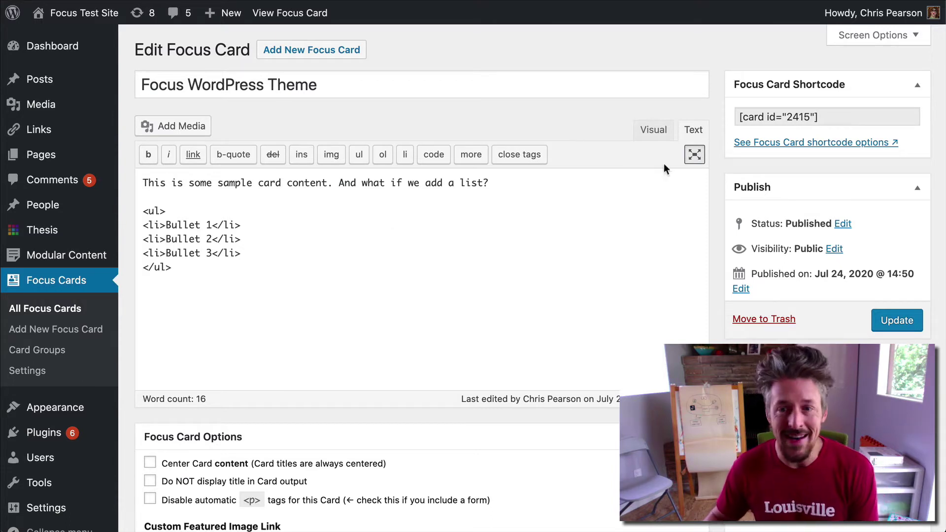
pyautogui.click(771, 116)
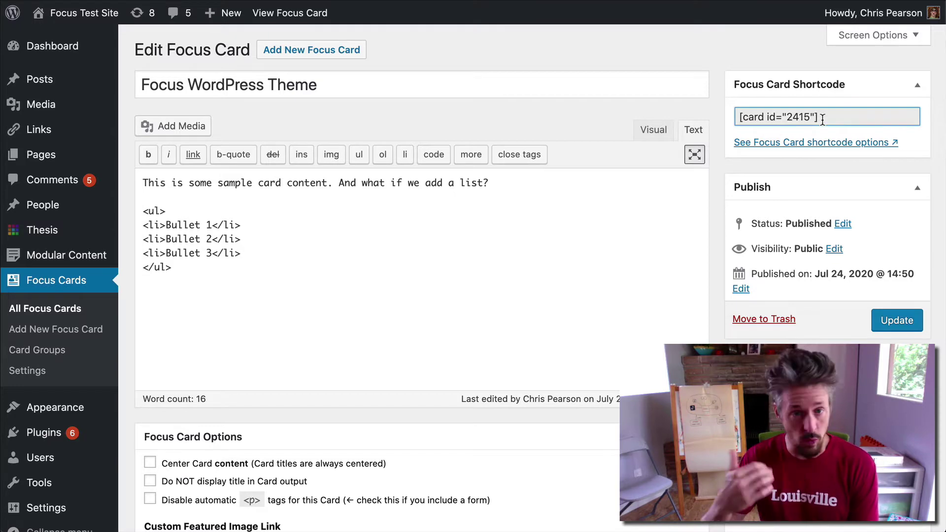
pyautogui.click(552, 116)
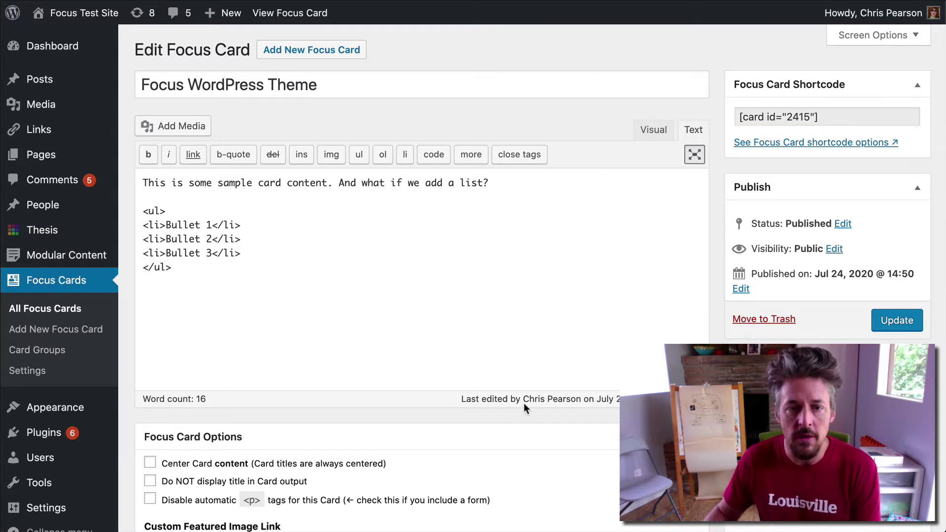
pyautogui.scroll(-5, 520, 383)
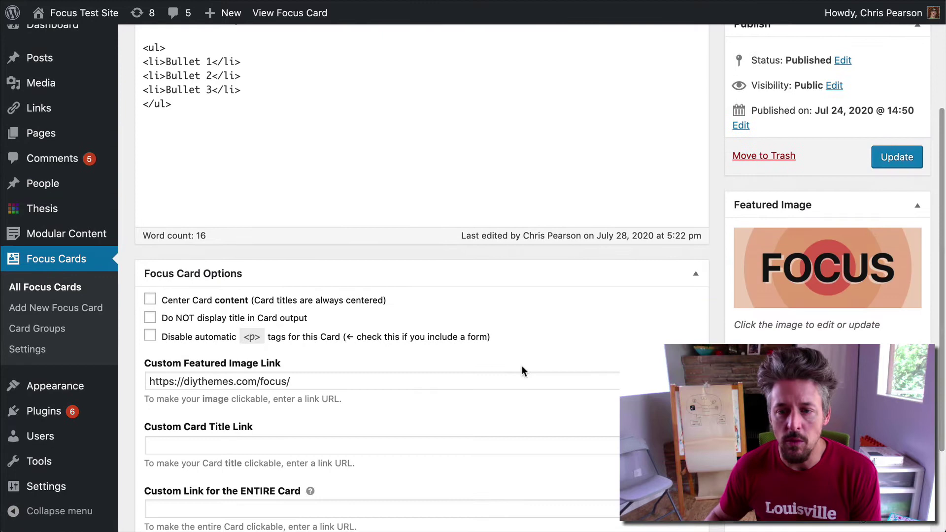
# Scroll down to the card's Focus Card Options to review its link settings
pyautogui.scroll(-4, 521, 366)
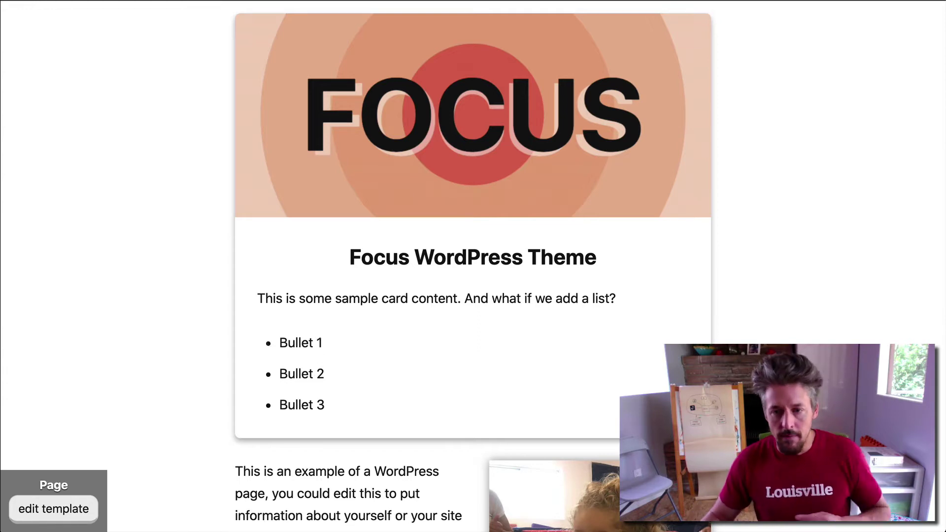
# Load the diythemes homepage in a new tab and examine its Focus WordPress Theme card
pyautogui.press('super+t')
pyautogui.write('di')
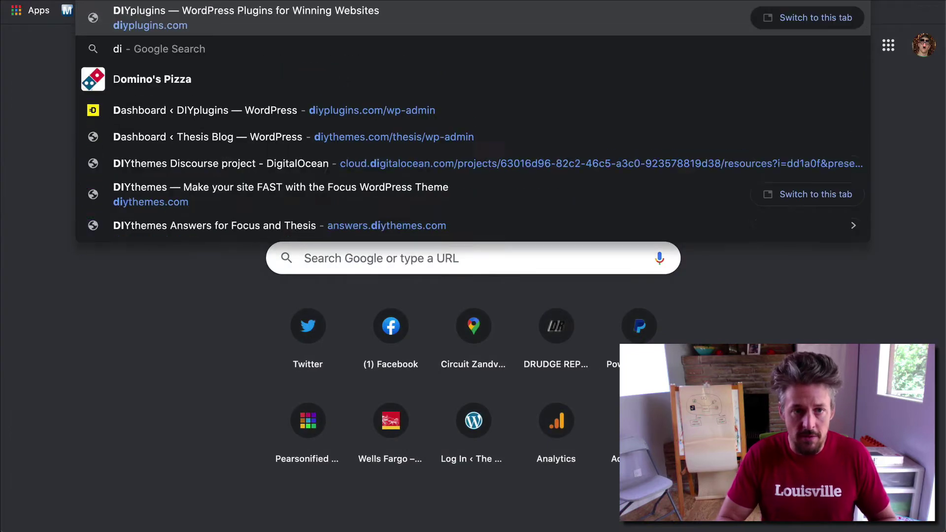
pyautogui.write('ythemes')
pyautogui.press('Return')
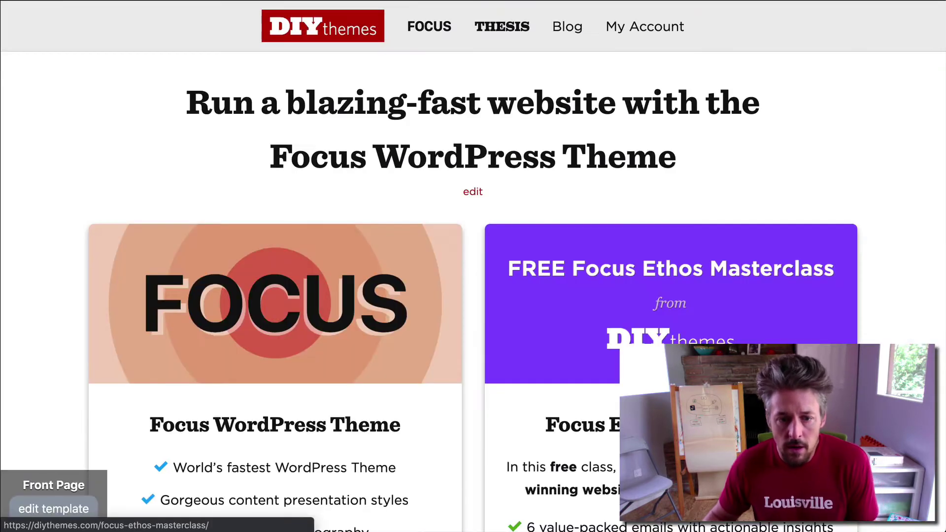
pyautogui.scroll(-6, 157, 135)
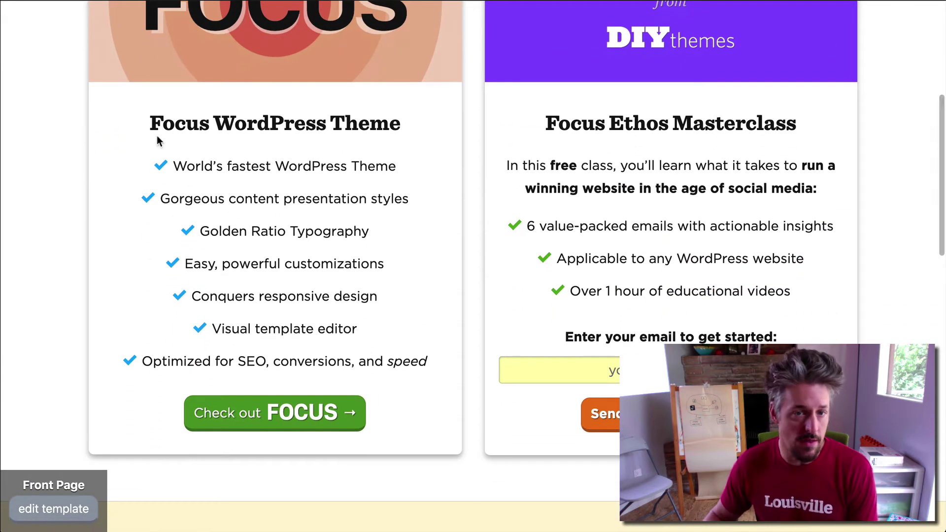
pyautogui.moveTo(157, 135); pyautogui.dragTo(369, 403)
pyautogui.click(392, 390)
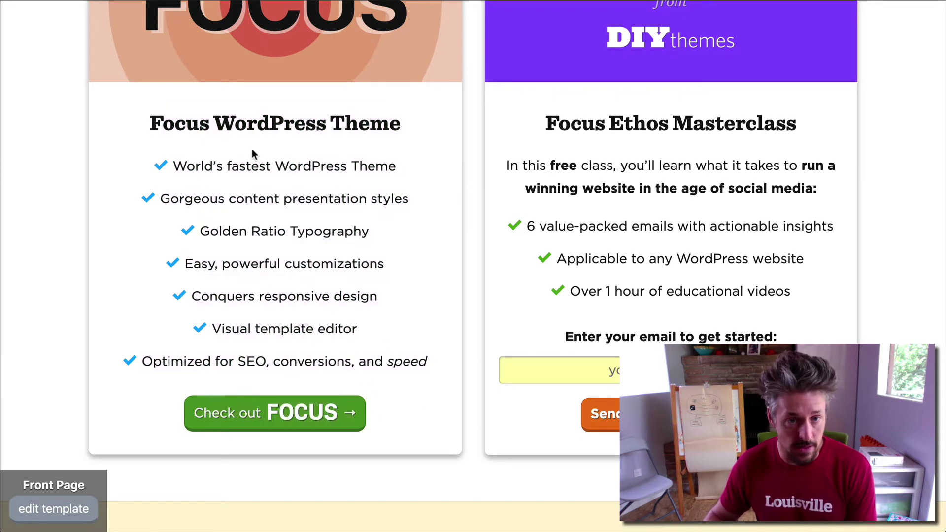
pyautogui.scroll(1, 258, 430)
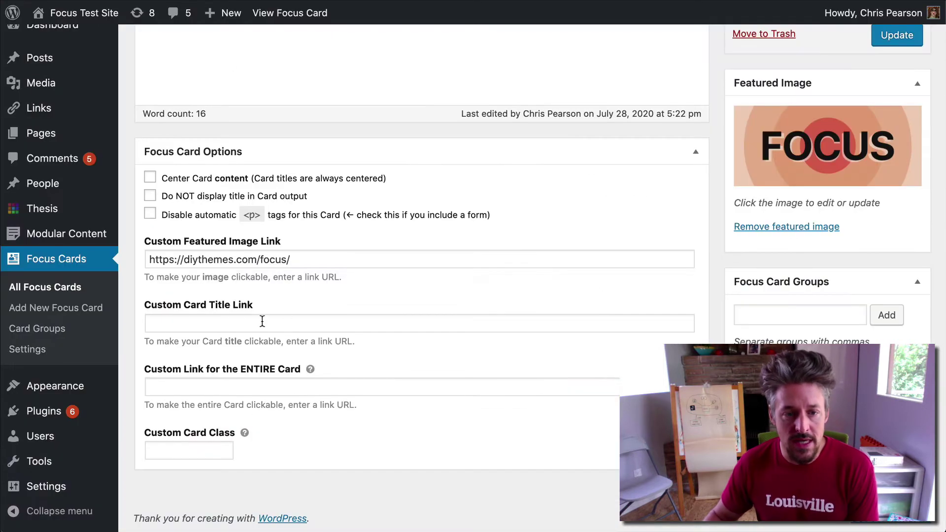
# Enable Center Card content, update the card, and reload the site page to see it centred
pyautogui.click(182, 178)
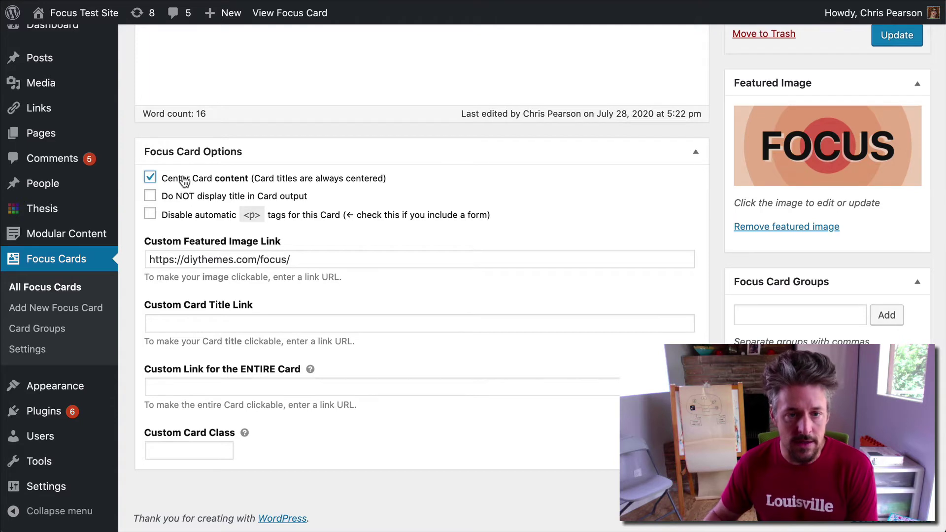
pyautogui.scroll(1, 788, 167)
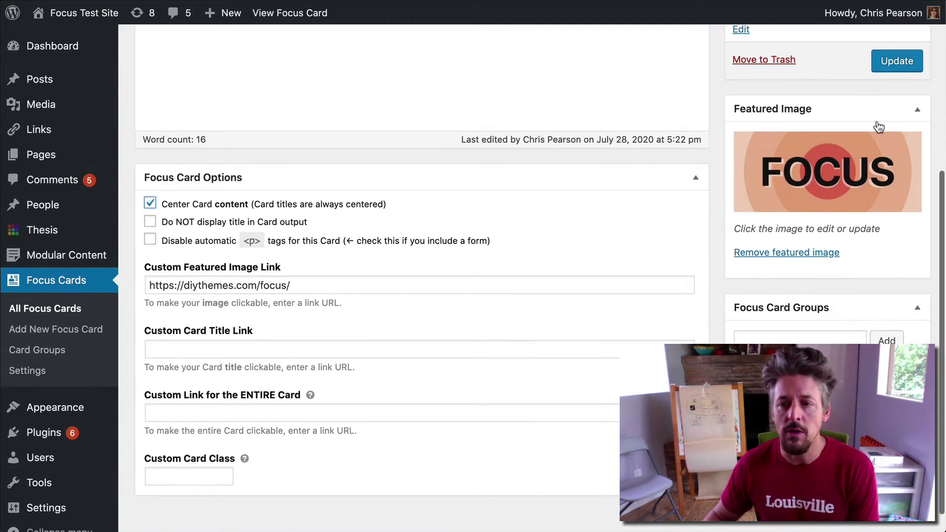
pyautogui.click(899, 61)
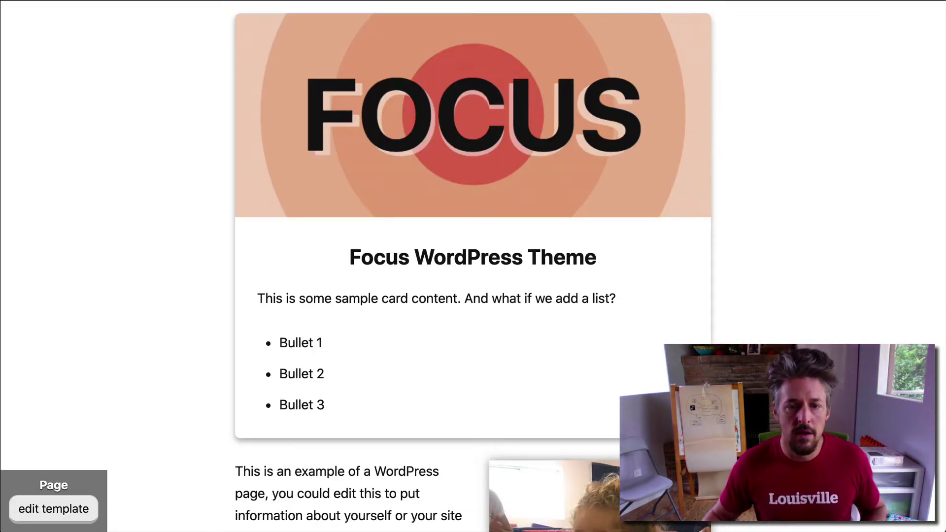
pyautogui.press('super+r')
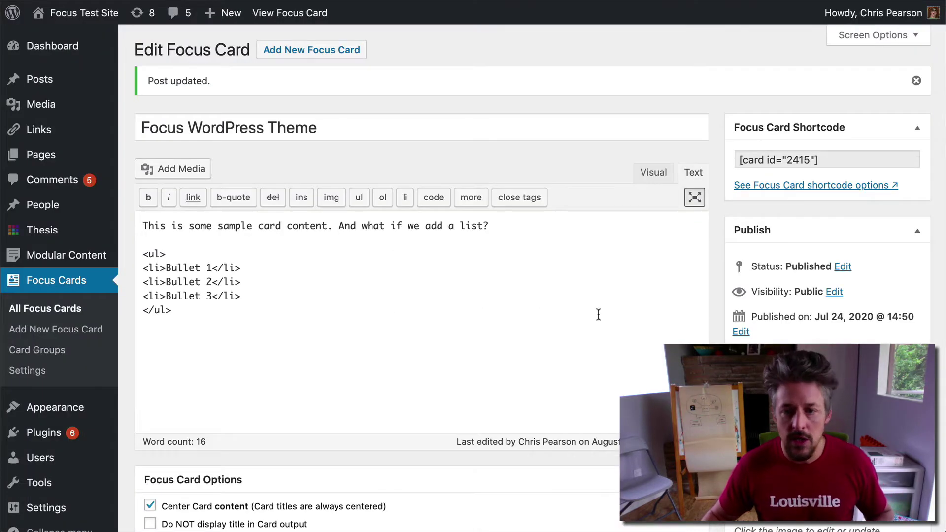
# Turn Center Card content back off and update the card
pyautogui.scroll(-2, 604, 363)
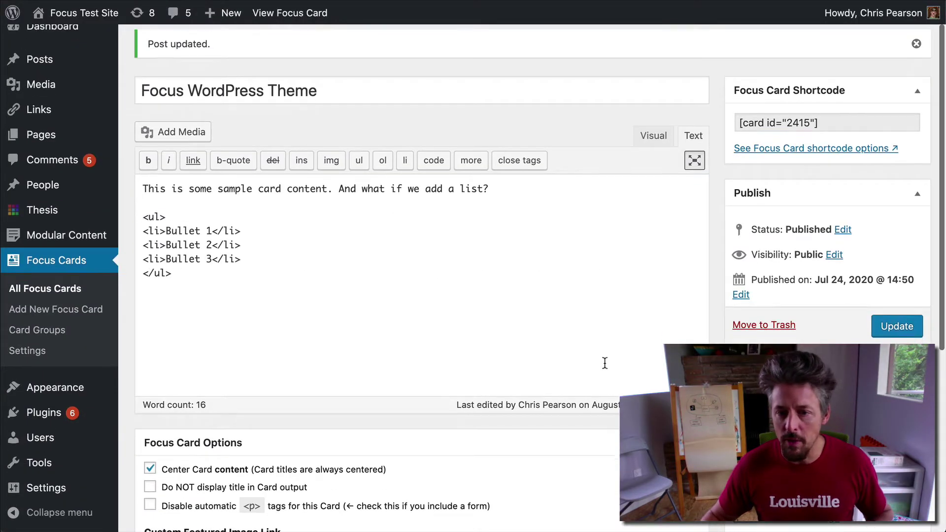
pyautogui.click(285, 472)
pyautogui.scroll(-1, 539, 490)
pyautogui.click(898, 311)
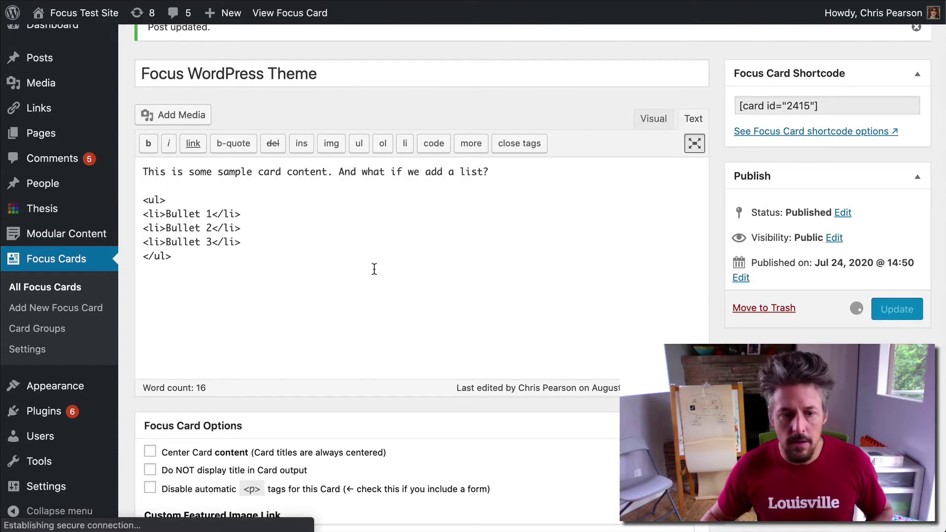
pyautogui.scroll(-5, 394, 345)
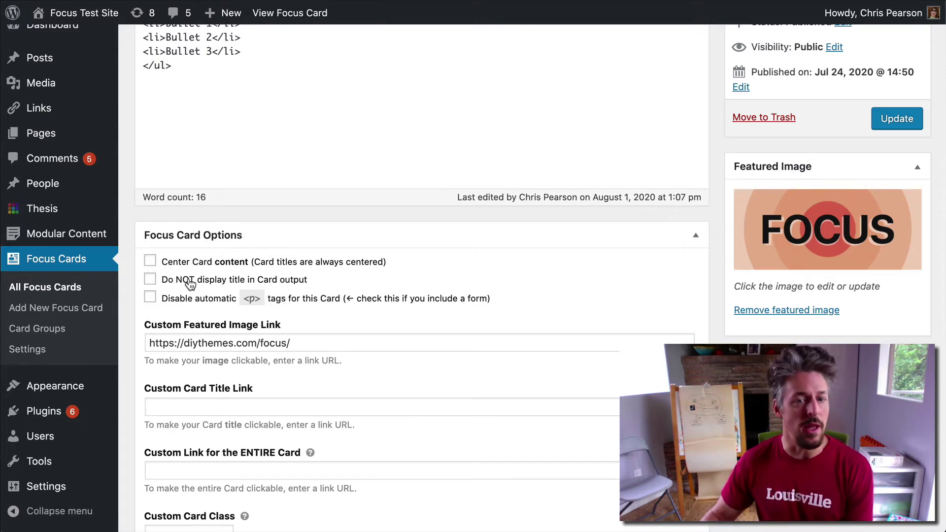
pyautogui.scroll(5, 312, 152)
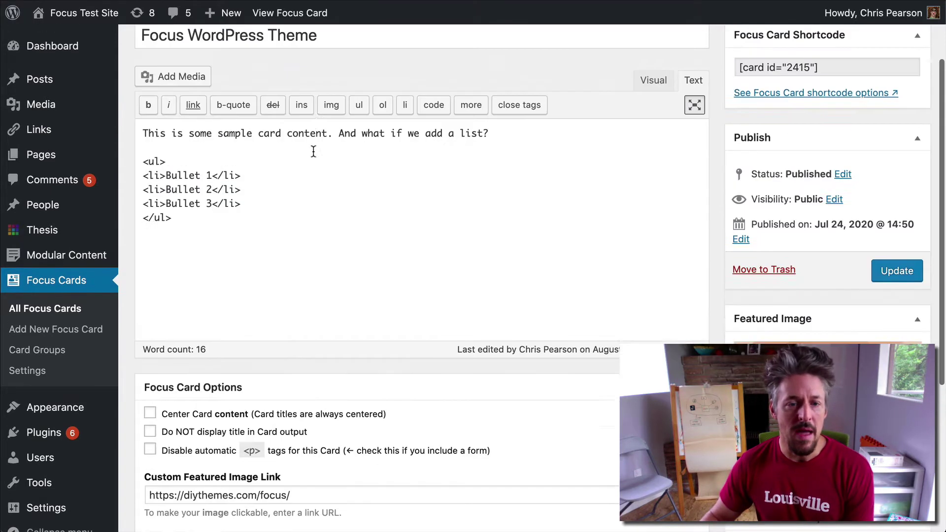
# Reopen the Focus WordPress Theme card from the All Focus Cards list
pyautogui.click(54, 309)
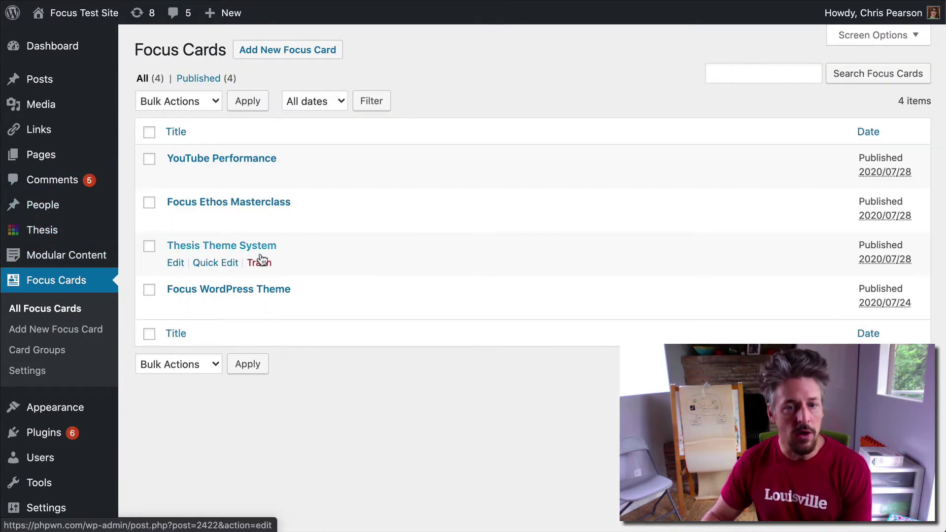
pyautogui.click(230, 292)
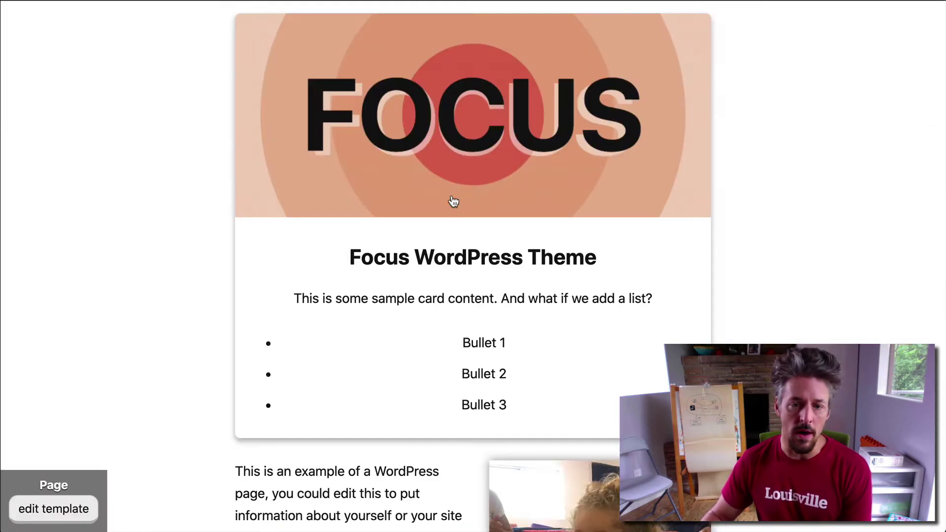
pyautogui.moveTo(355, 251); pyautogui.dragTo(601, 258)
pyautogui.click(453, 195)
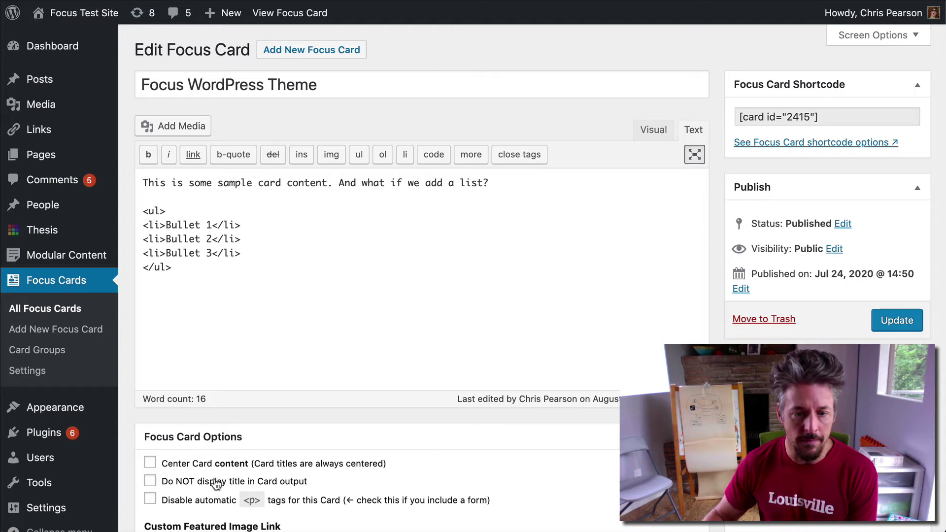
pyautogui.scroll(-3, 216, 484)
pyautogui.scroll(1, 215, 480)
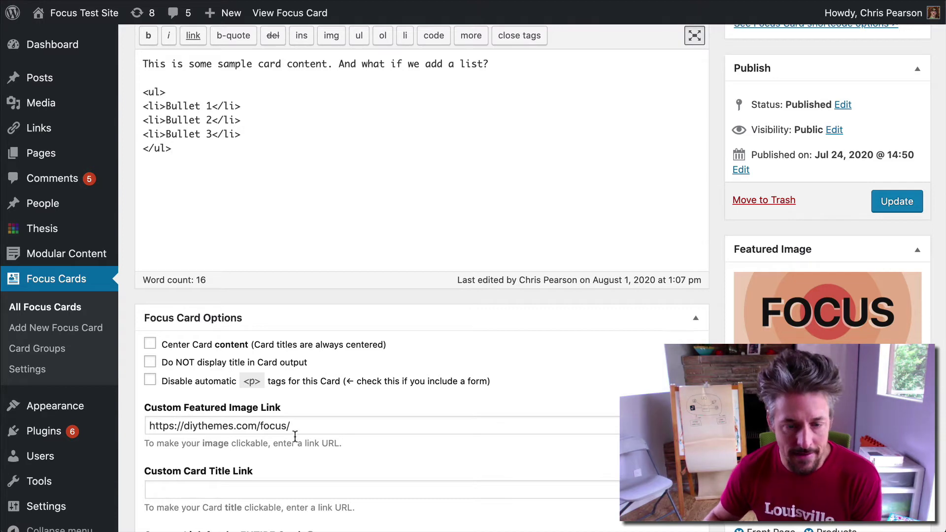
pyautogui.scroll(-1, 294, 433)
pyautogui.scroll(2, 294, 440)
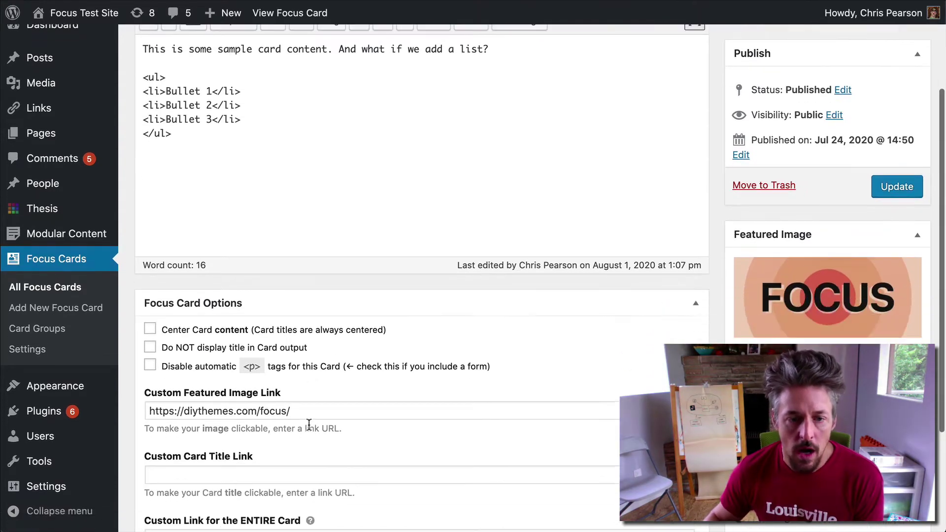
pyautogui.scroll(-3, 309, 424)
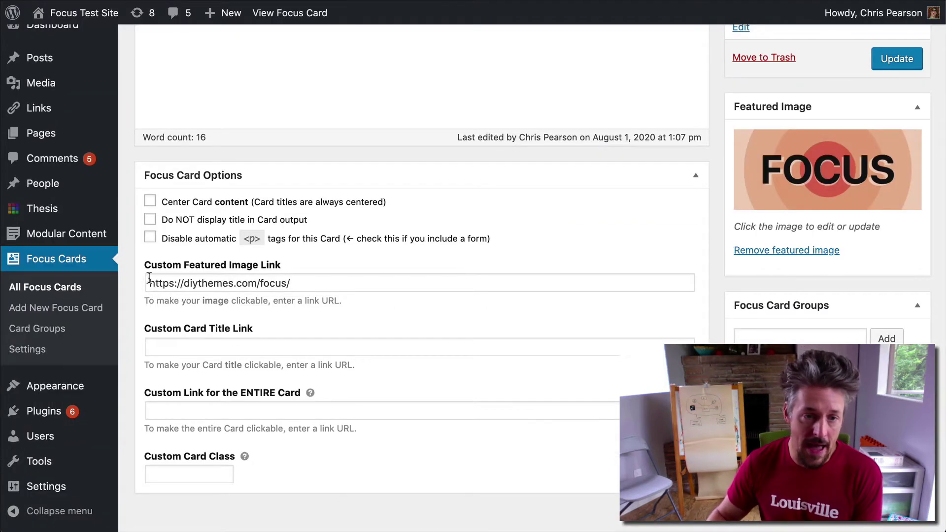
pyautogui.moveTo(149, 277); pyautogui.dragTo(318, 280)
pyautogui.click(313, 283)
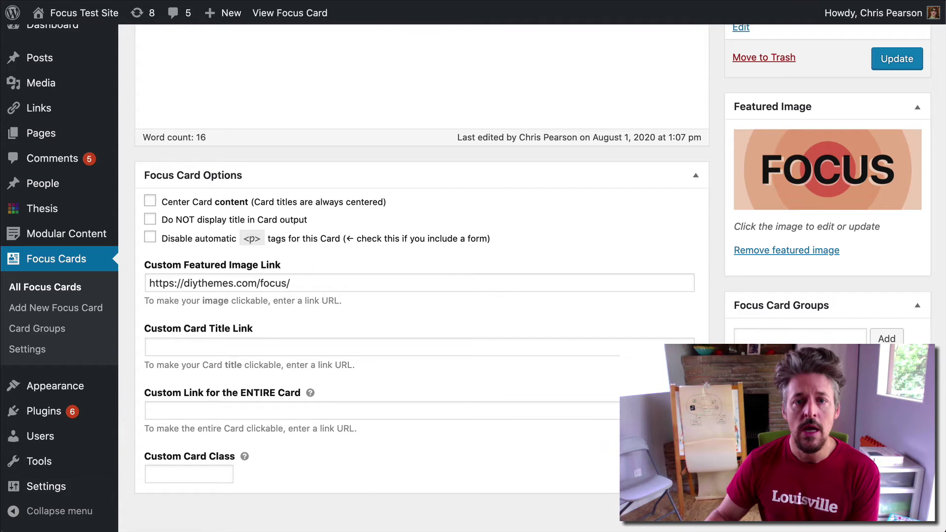
pyautogui.scroll(4, 348, 209)
# Highlight the Focus WordPress Theme title in the editor and scroll down through the card's options
pyautogui.scroll(2, 348, 206)
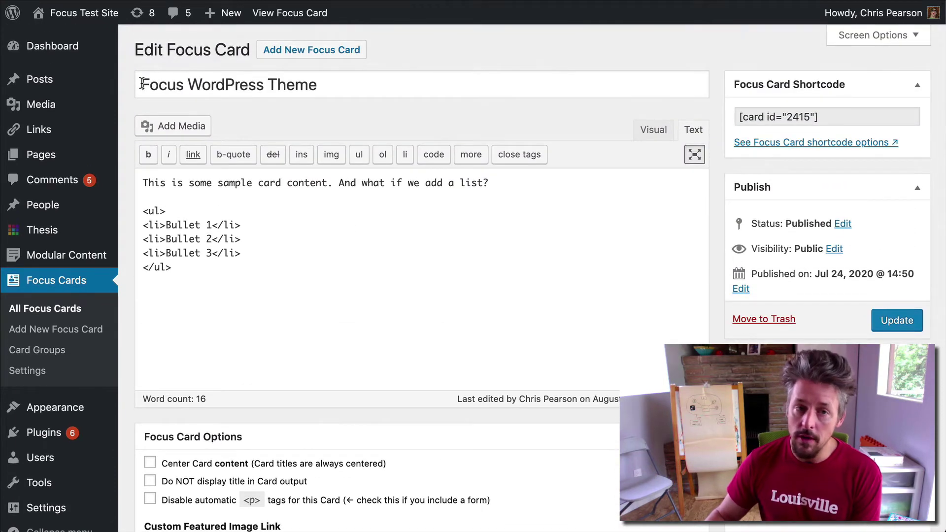
pyautogui.moveTo(141, 84); pyautogui.dragTo(318, 84)
pyautogui.click(330, 83)
pyautogui.click(302, 82)
pyautogui.scroll(-2, 265, 256)
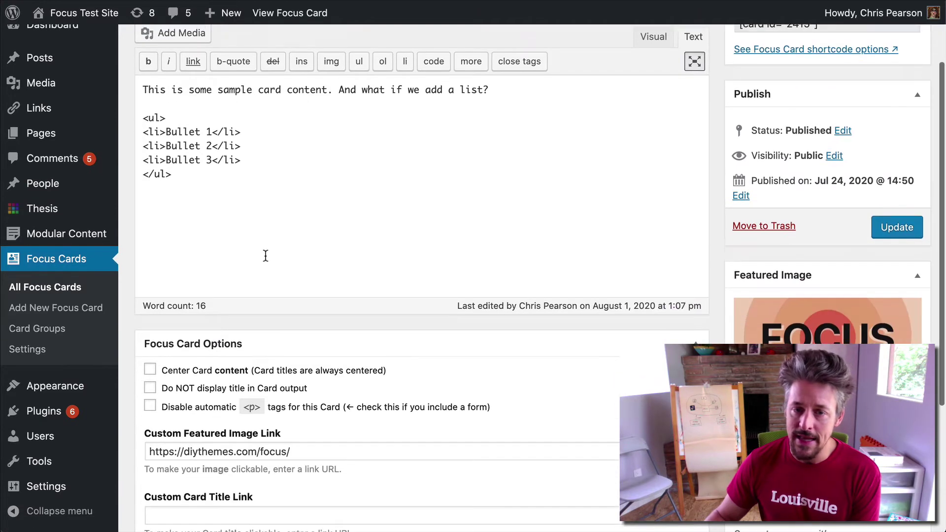
pyautogui.scroll(-4, 265, 255)
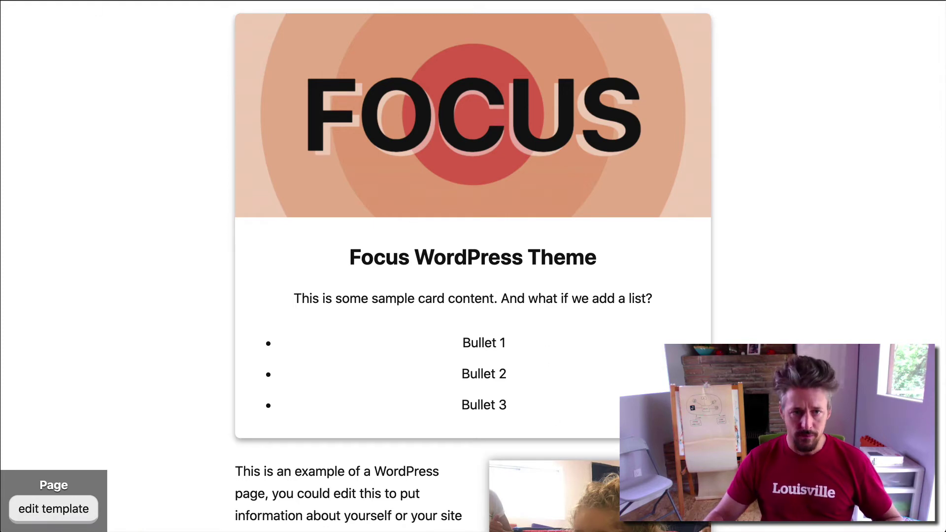
pyautogui.press('super+r')
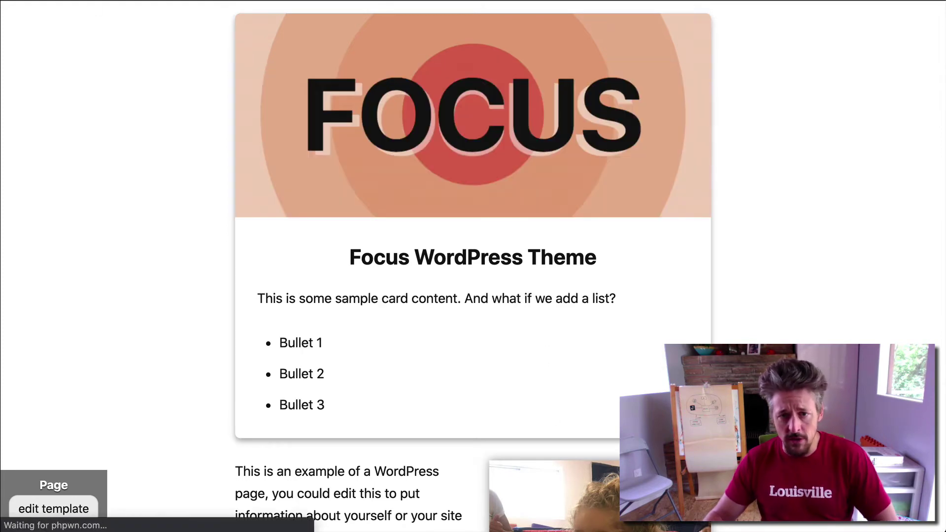
pyautogui.hotkey('ctrl', 'shift', 'Tab')
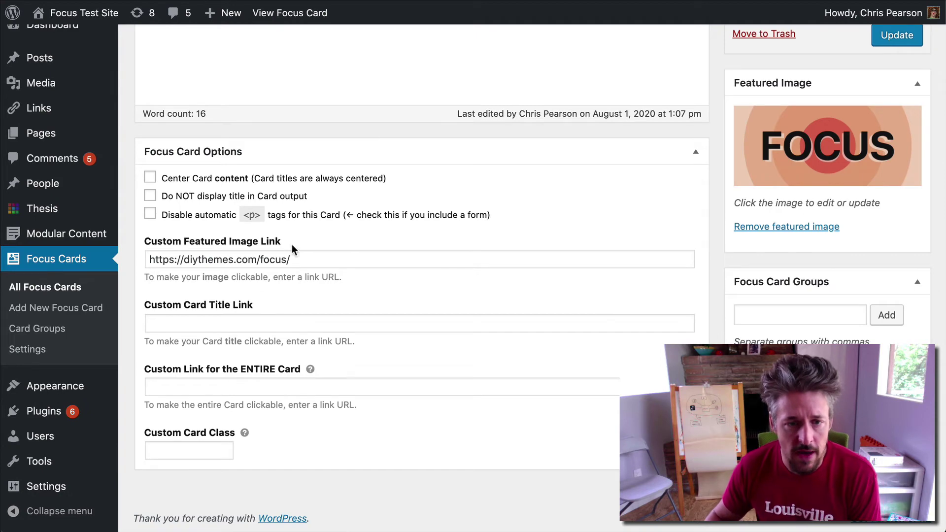
pyautogui.moveTo(149, 259); pyautogui.dragTo(345, 264)
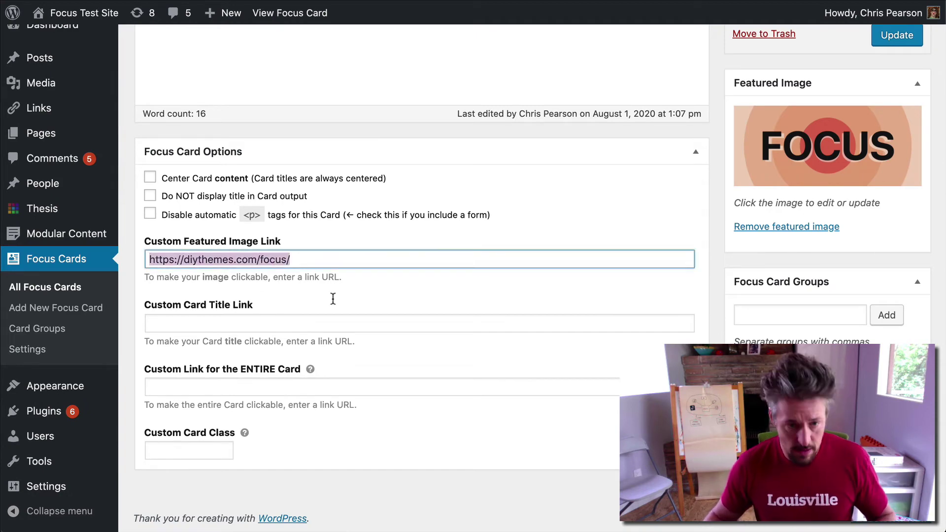
pyautogui.hotkey('ctrl', 'c')
pyautogui.click(272, 387)
pyautogui.hotkey('ctrl', 'v')
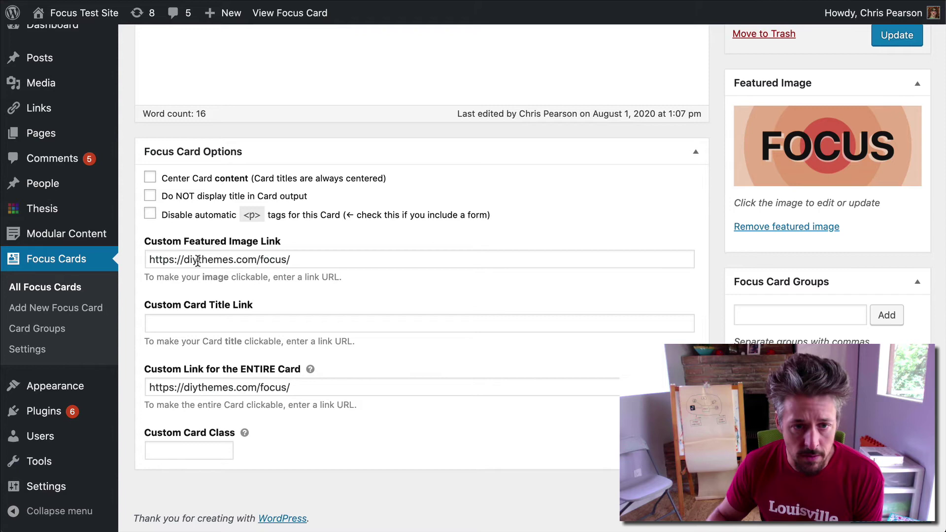
# Review the card's text content and the newly entered whole-card link URL
pyautogui.scroll(5, 200, 262)
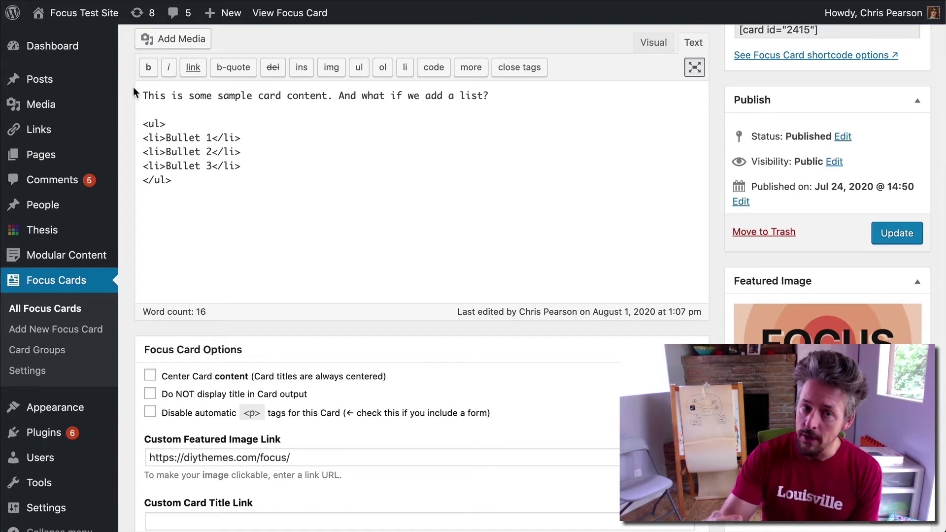
pyautogui.moveTo(142, 96); pyautogui.dragTo(251, 224)
pyautogui.click(251, 226)
pyautogui.scroll(-4, 236, 345)
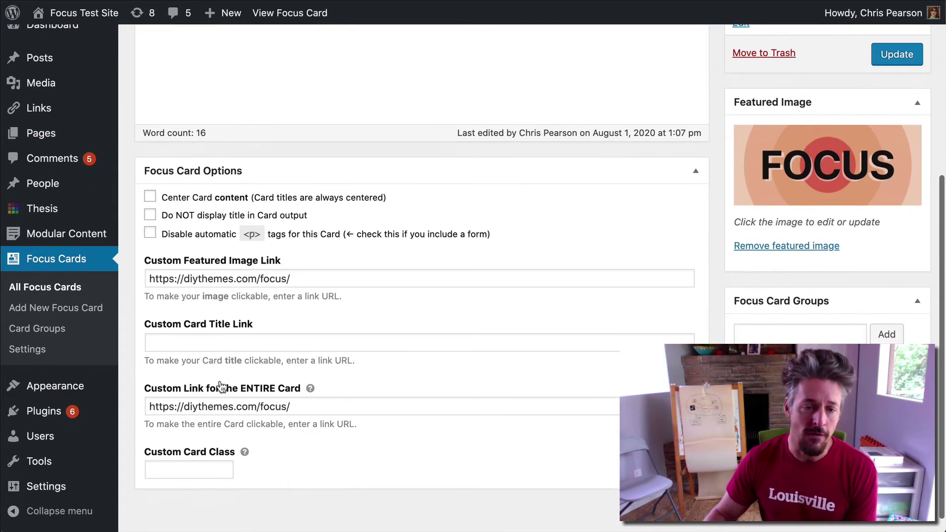
pyautogui.click(159, 406)
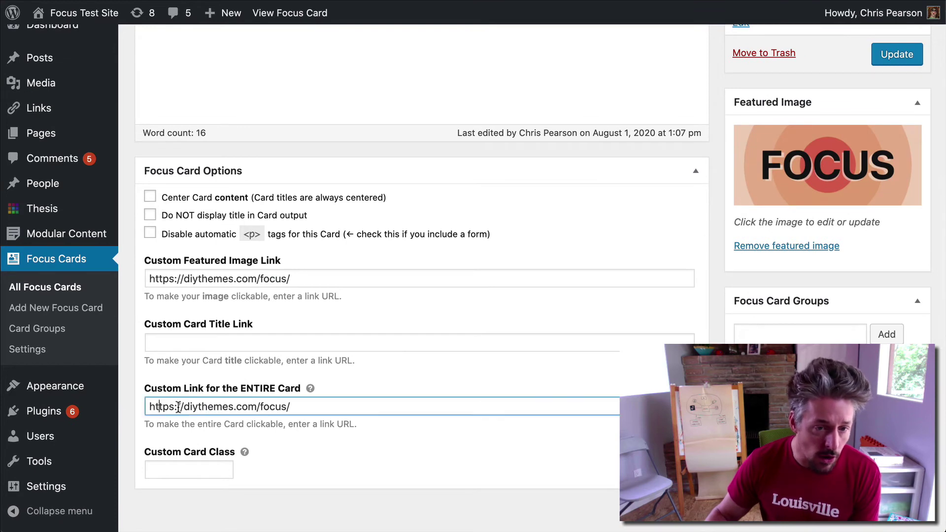
pyautogui.scroll(5, 203, 173)
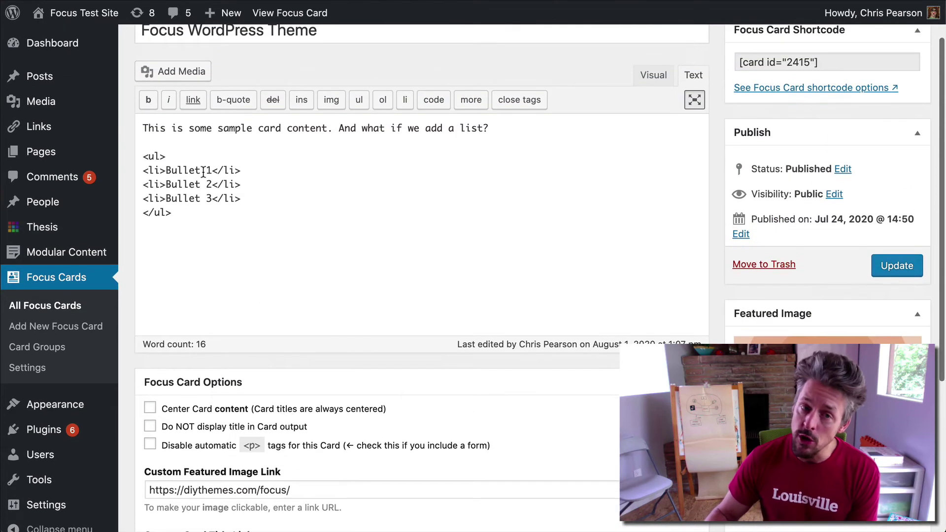
pyautogui.scroll(-4, 325, 268)
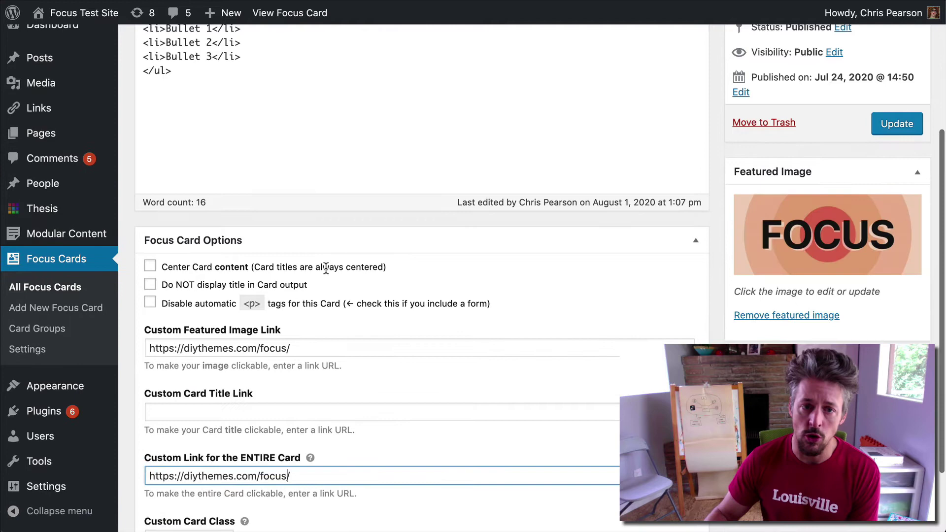
pyautogui.click(897, 80)
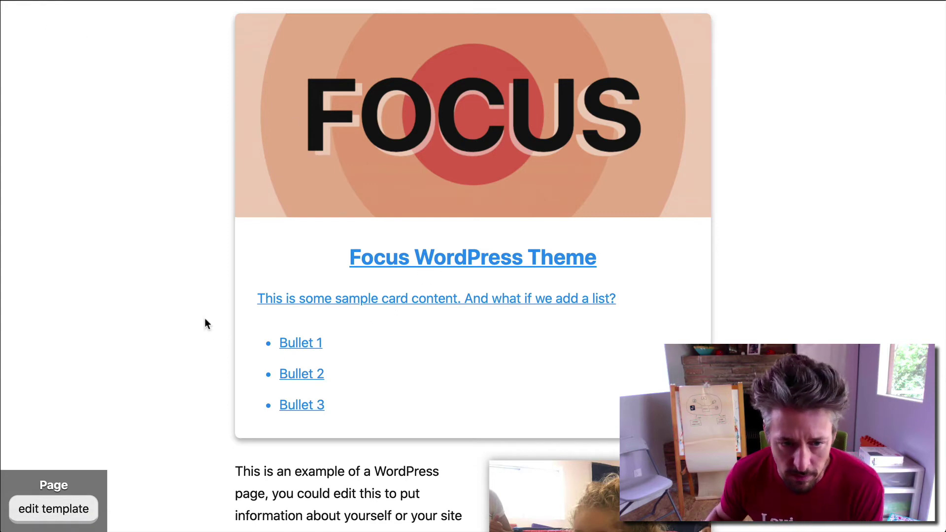
pyautogui.scroll(1, 354, 290)
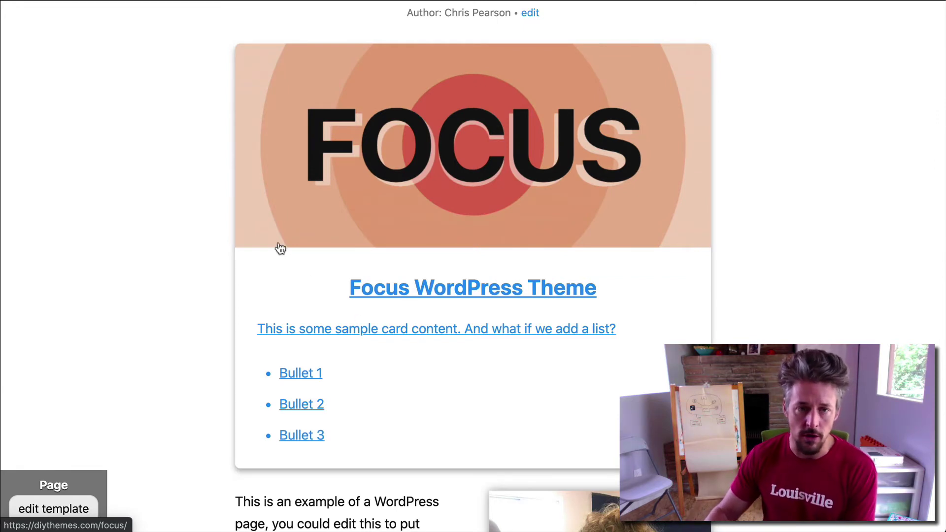
# Delete the whole-card link URL and update the card so it renders unlinked again
pyautogui.hotkey('ctrl', 'Tab')
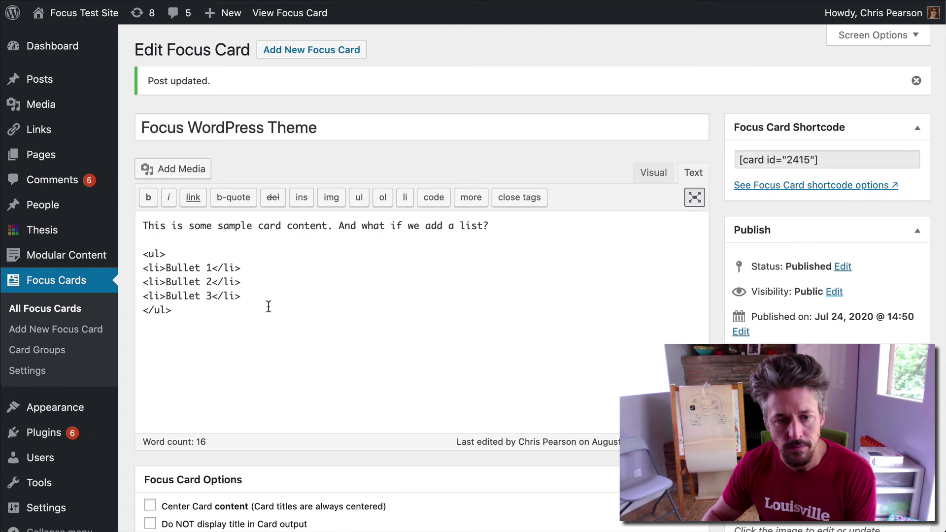
pyautogui.scroll(-7, 265, 318)
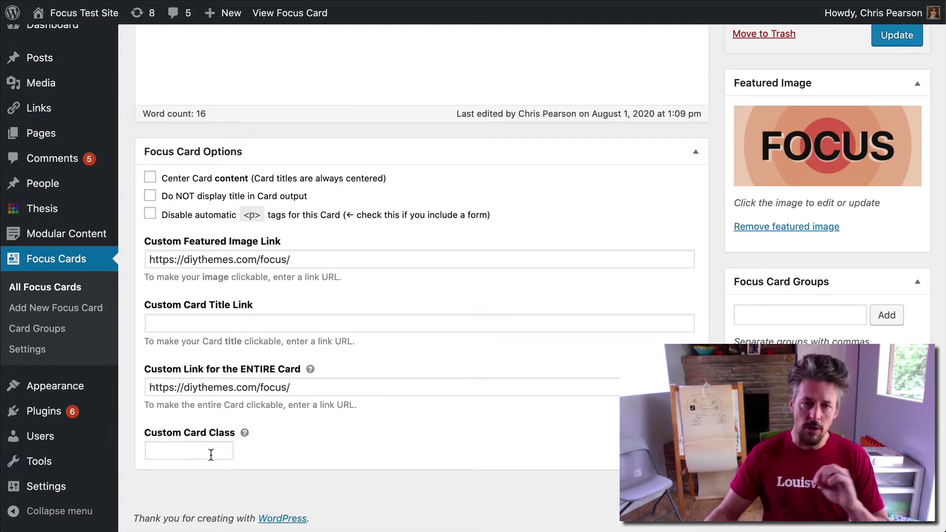
pyautogui.scroll(3, 329, 455)
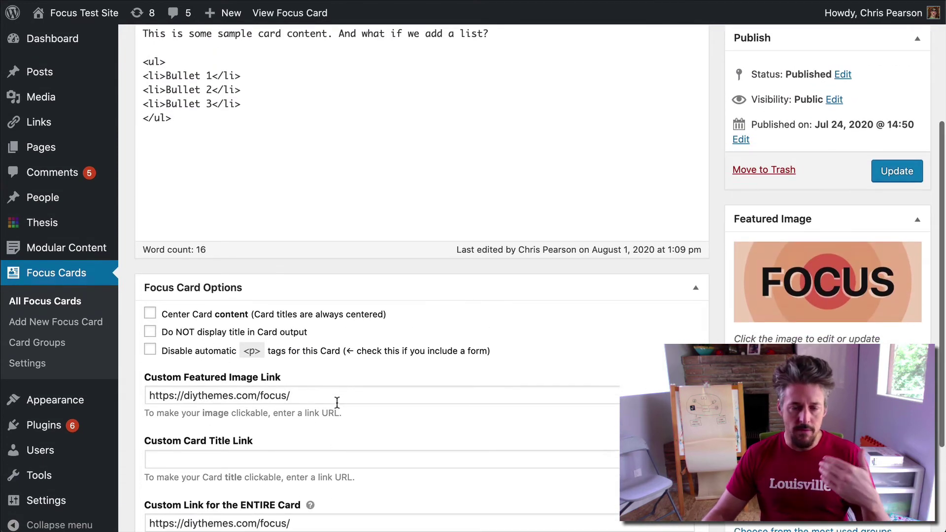
pyautogui.scroll(2, 336, 401)
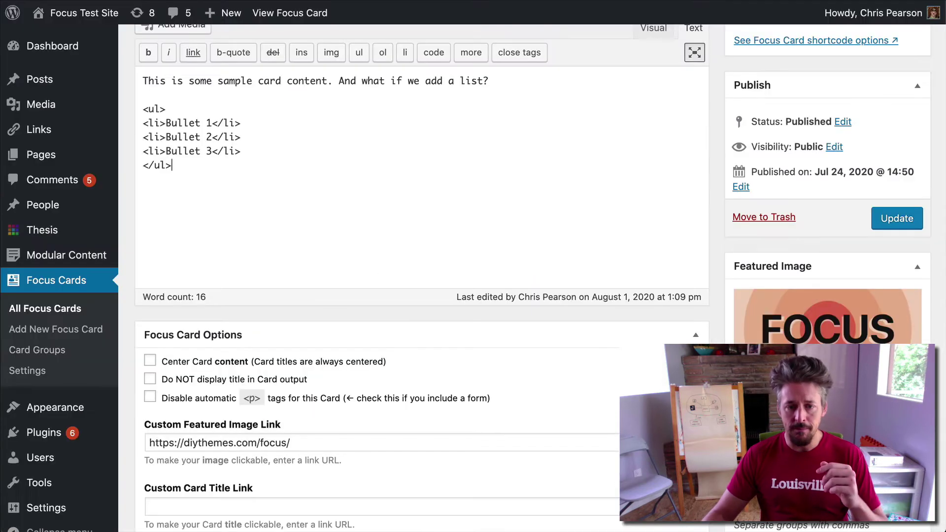
pyautogui.scroll(-5, 242, 402)
pyautogui.moveTo(320, 432); pyautogui.dragTo(122, 441)
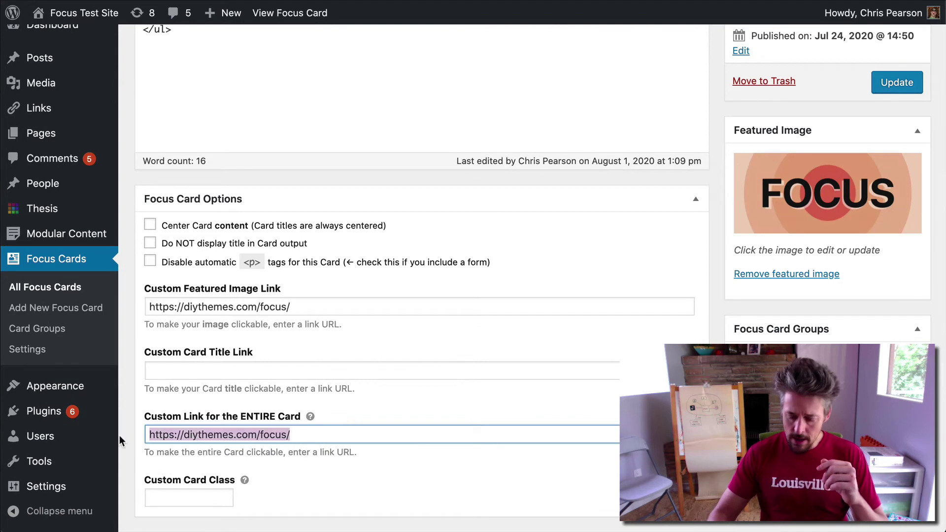
pyautogui.press('BackSpace')
pyautogui.click(891, 85)
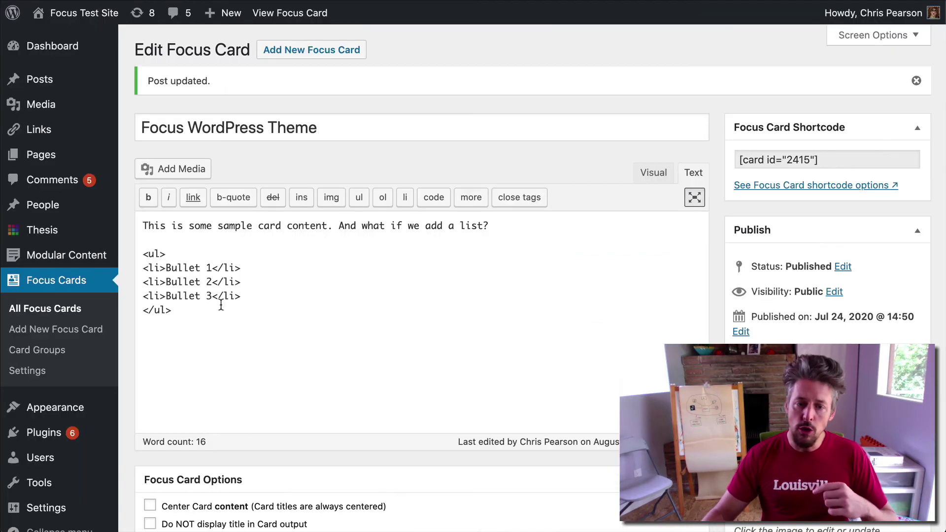
pyautogui.scroll(-7, 225, 460)
pyautogui.click(205, 451)
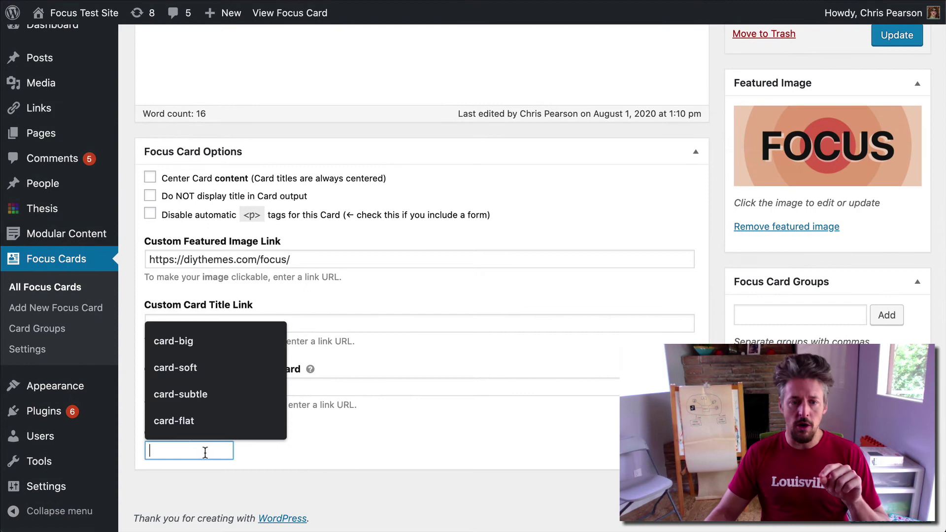
pyautogui.press('Escape')
pyautogui.click(199, 458)
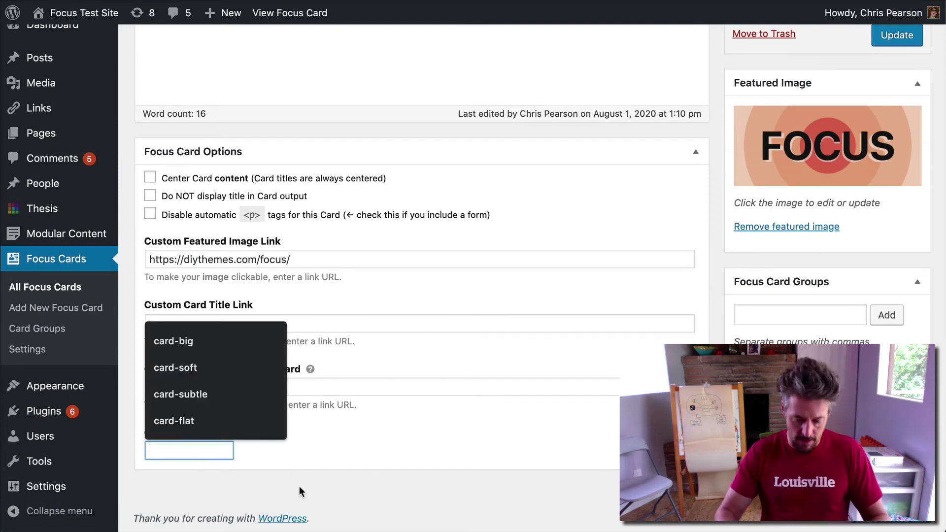
pyautogui.write('card-soft')
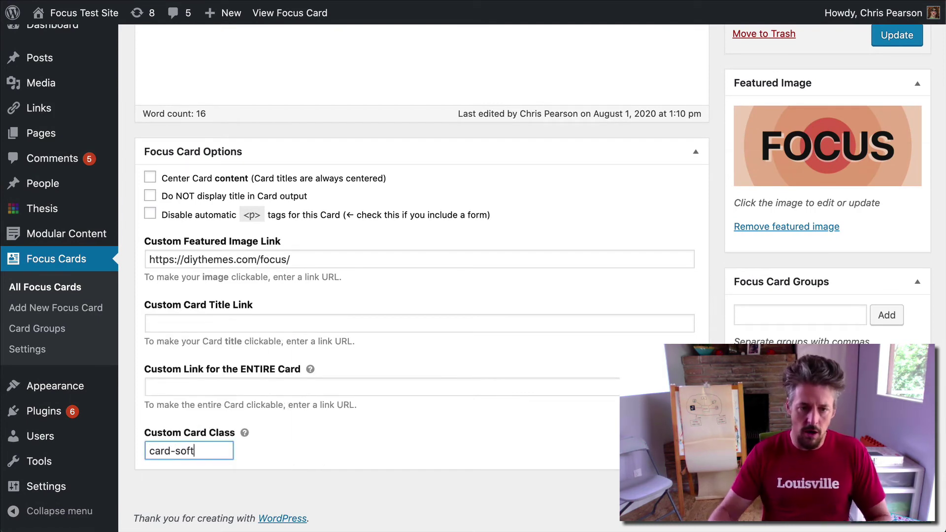
pyautogui.click(406, 513)
pyautogui.scroll(1, 197, 473)
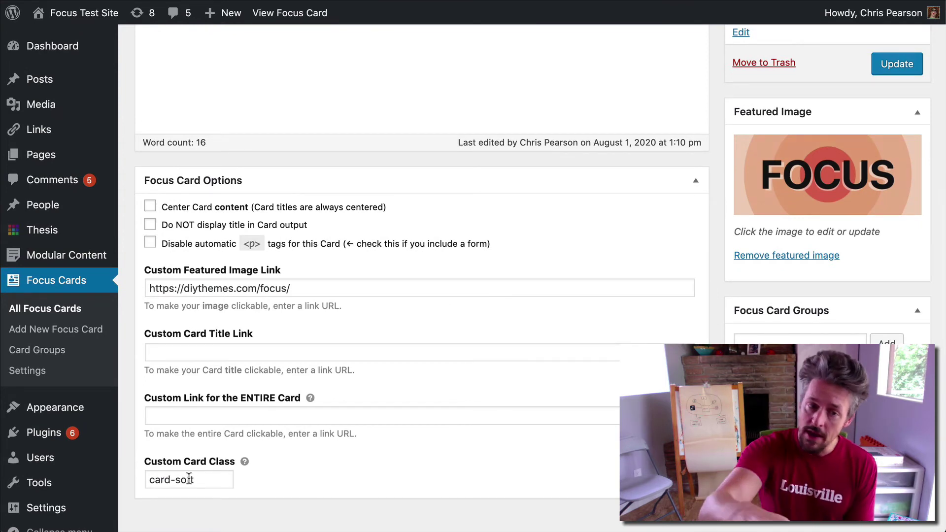
pyautogui.moveTo(210, 477); pyautogui.dragTo(140, 477)
pyautogui.click(180, 476)
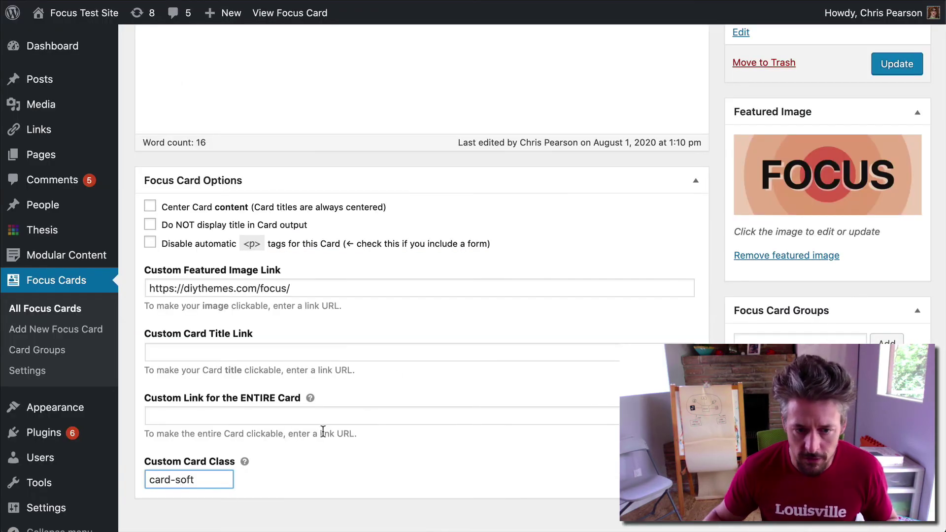
pyautogui.moveTo(212, 476); pyautogui.dragTo(142, 480)
pyautogui.press('BackSpace')
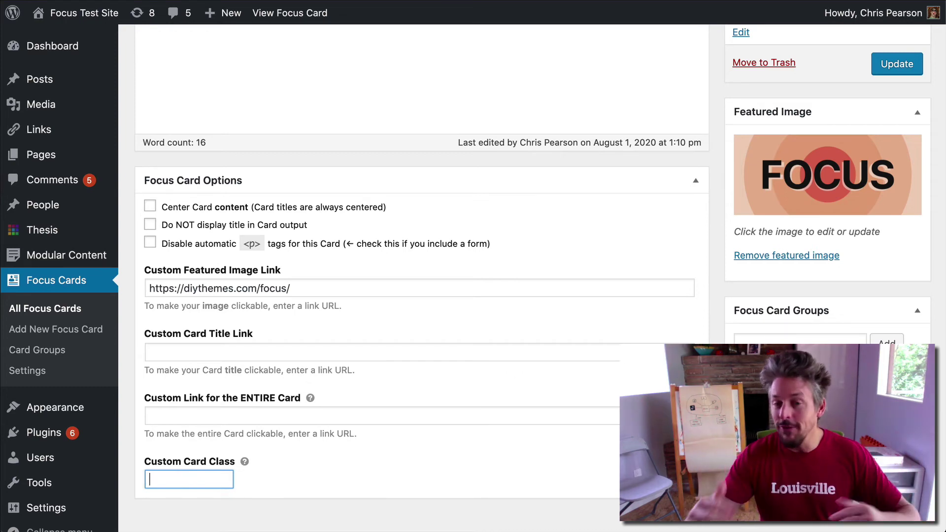
pyautogui.click(759, 526)
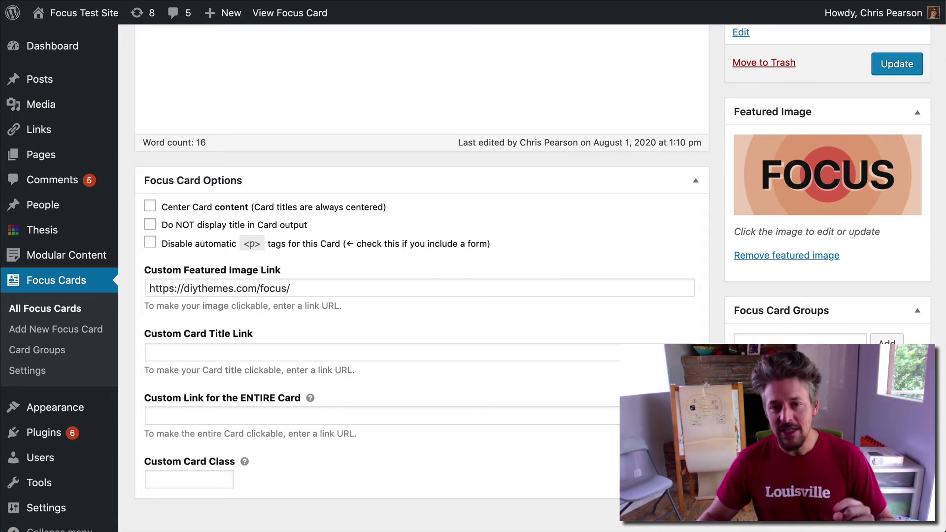
# Scroll the edit screen to review the Focus WordPress Theme card's body, bullet list and image link
pyautogui.scroll(3, 421, 276)
pyautogui.scroll(-3, 421, 275)
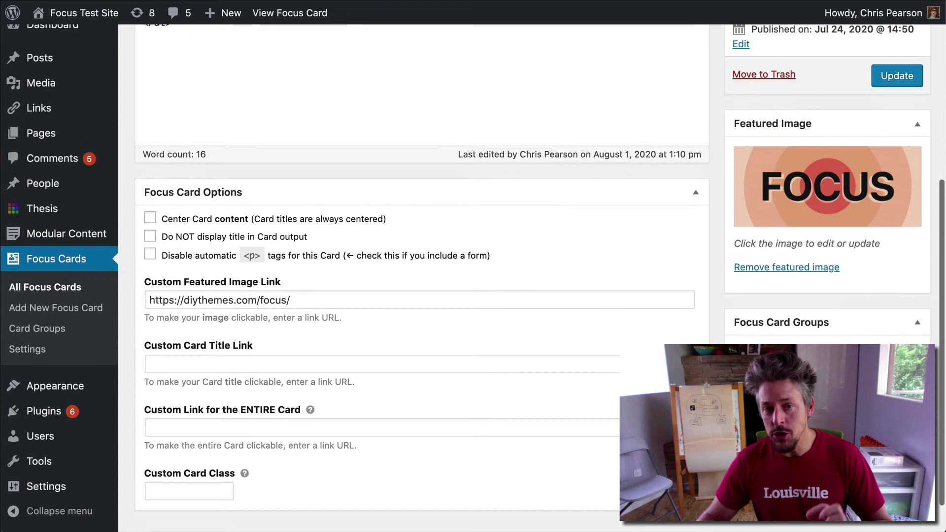
pyautogui.scroll(2, 421, 276)
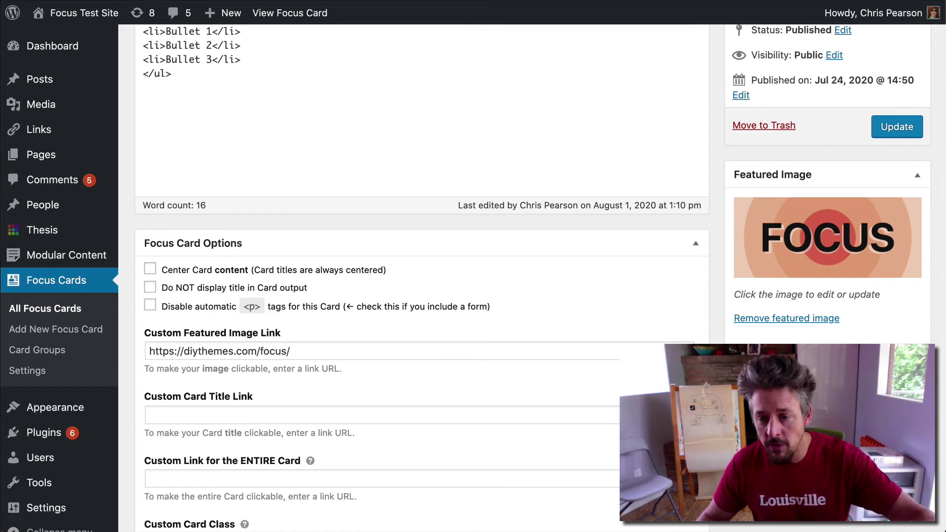
pyautogui.scroll(2, 769, 342)
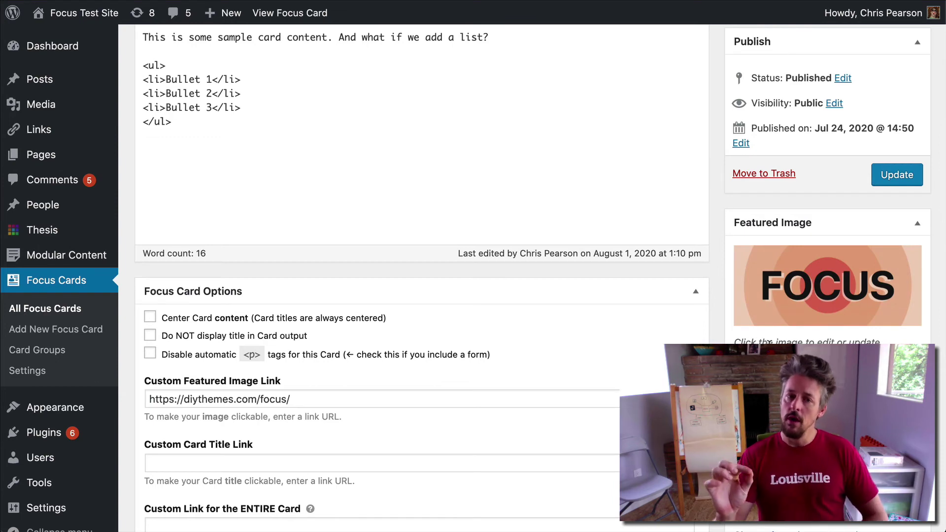
pyautogui.scroll(-3, 769, 341)
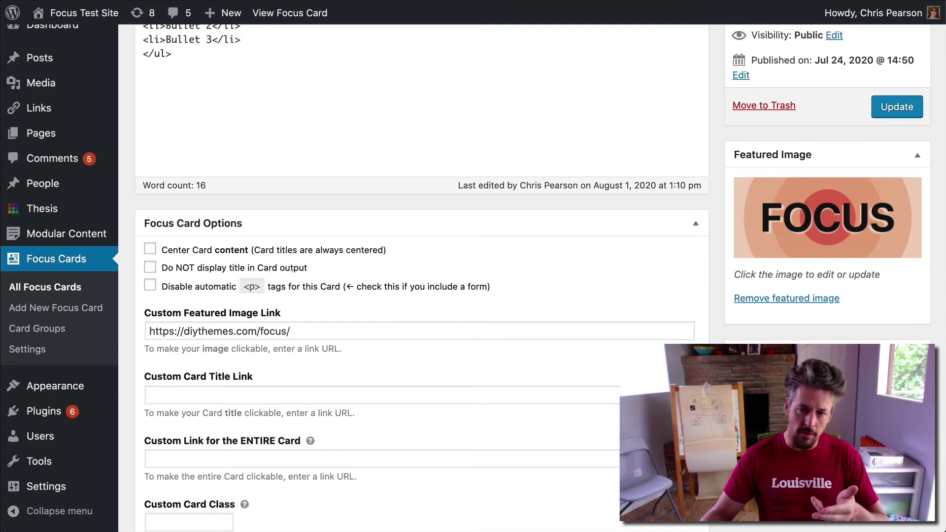
pyautogui.scroll(1, 421, 276)
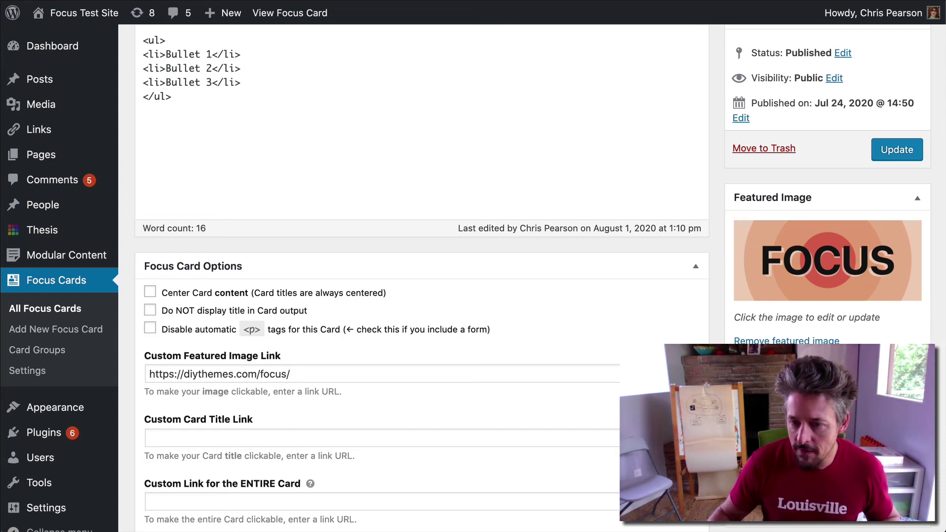
# On the Quick Style Sampler page, scroll through the Focus, Thesis, YouTube and Masterclass cards
pyautogui.hotkey('ctrl', 'Tab')
pyautogui.scroll(-3, 431, 244)
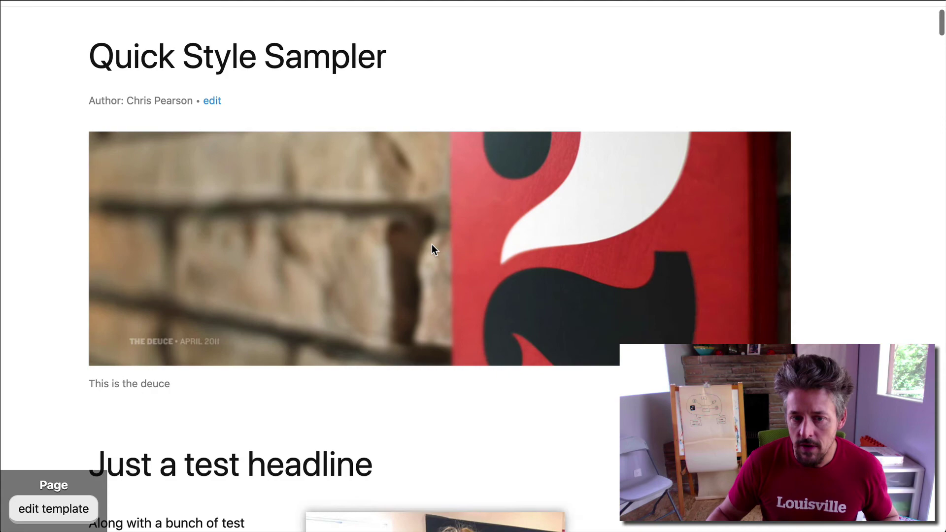
pyautogui.scroll(-15, 432, 244)
pyautogui.scroll(2, 431, 244)
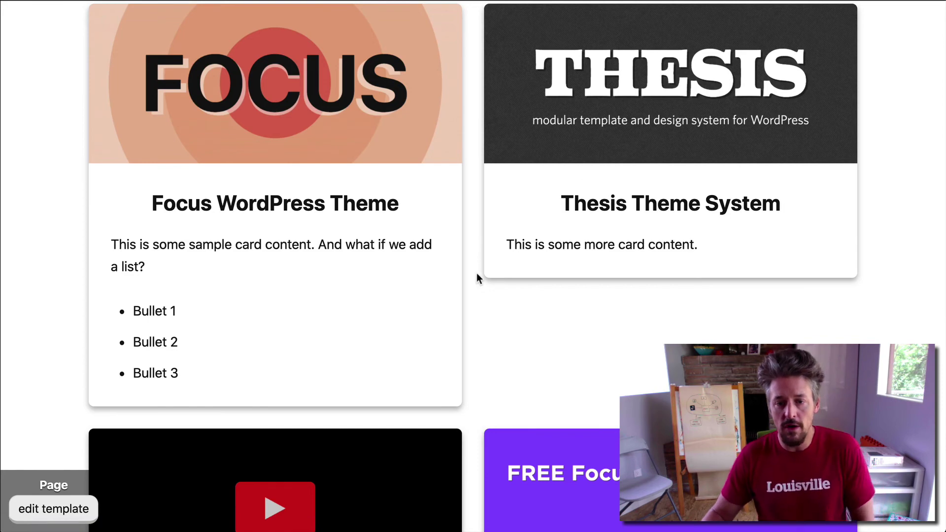
pyautogui.scroll(-2, 477, 273)
pyautogui.scroll(-3, 493, 272)
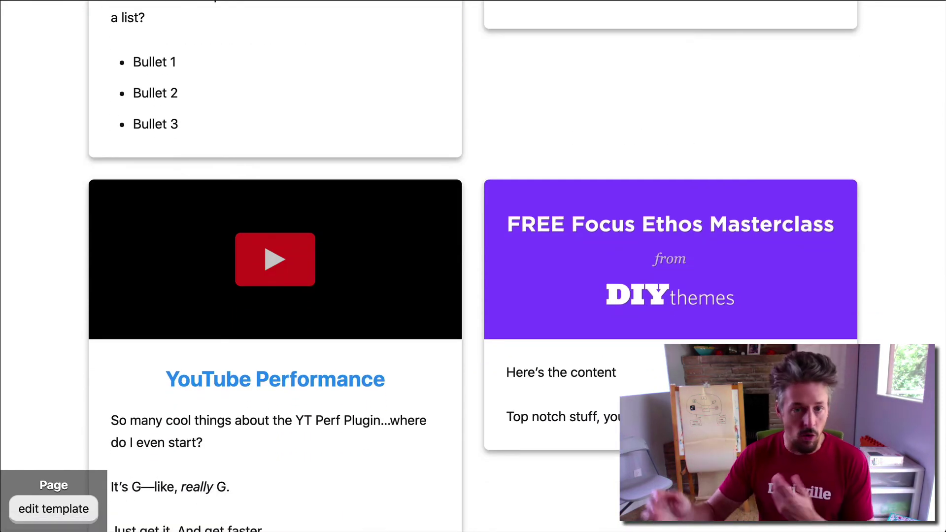
pyautogui.scroll(3, 487, 312)
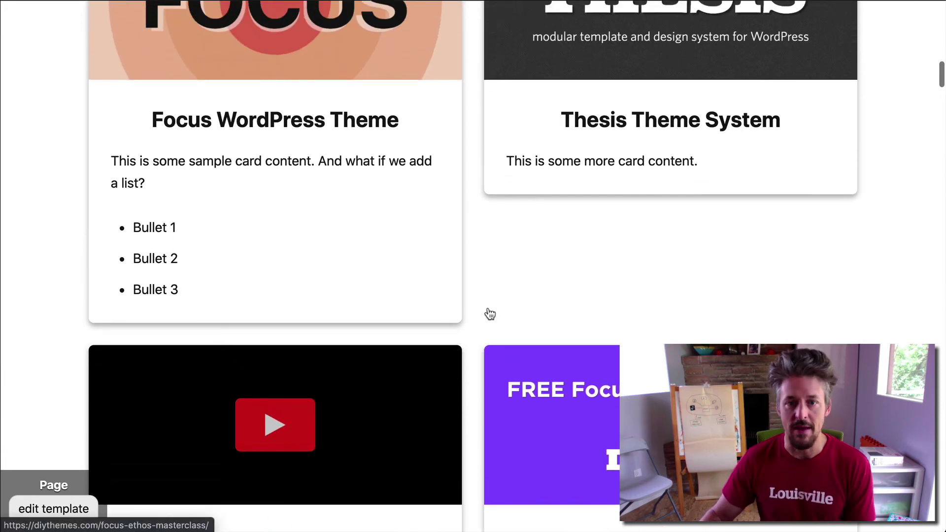
pyautogui.scroll(2, 559, 205)
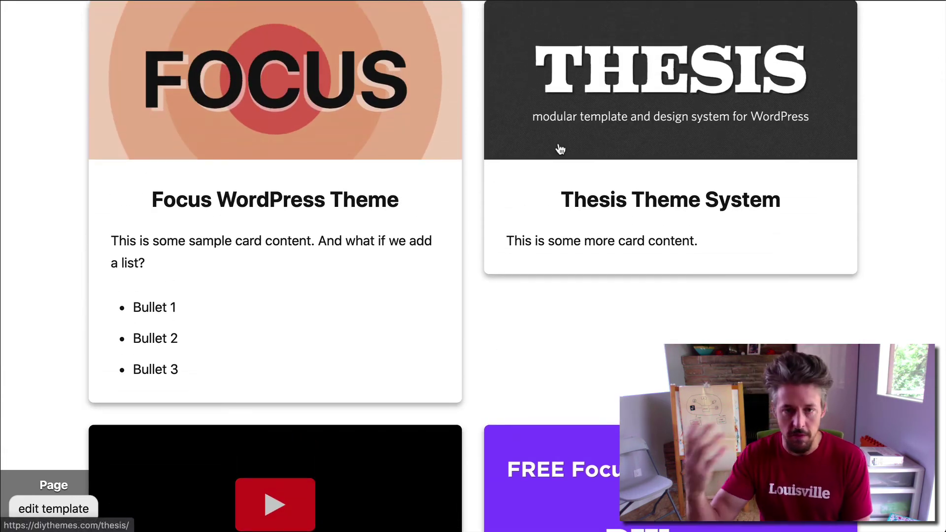
pyautogui.scroll(-1, 560, 149)
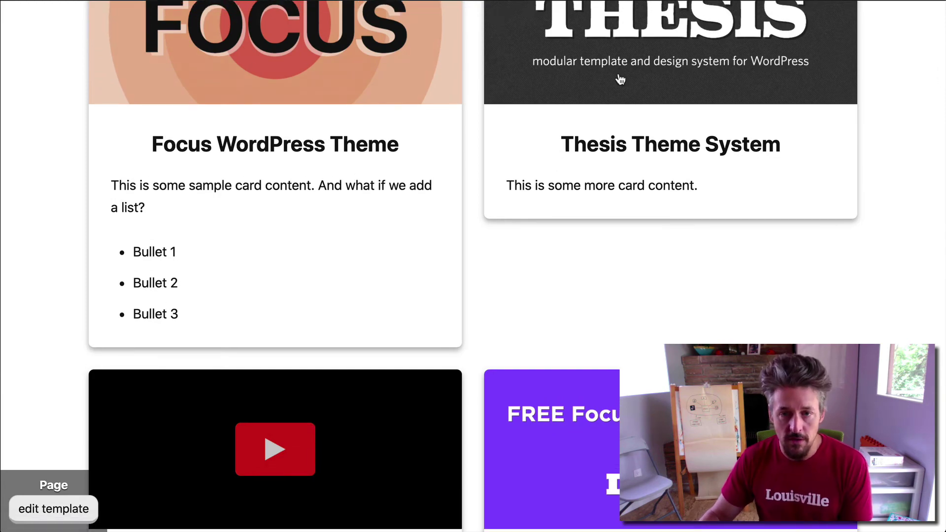
pyautogui.scroll(-3, 345, 335)
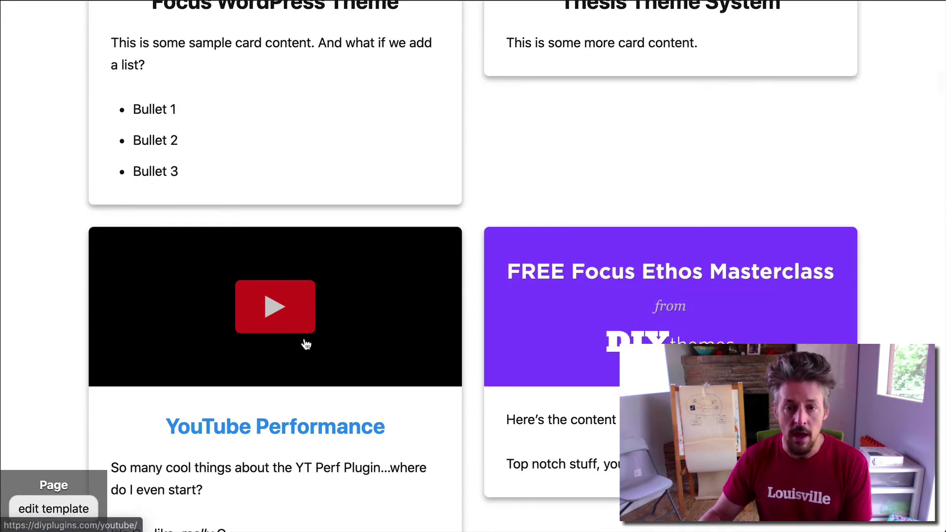
pyautogui.scroll(2, 300, 354)
pyautogui.scroll(-3, 480, 478)
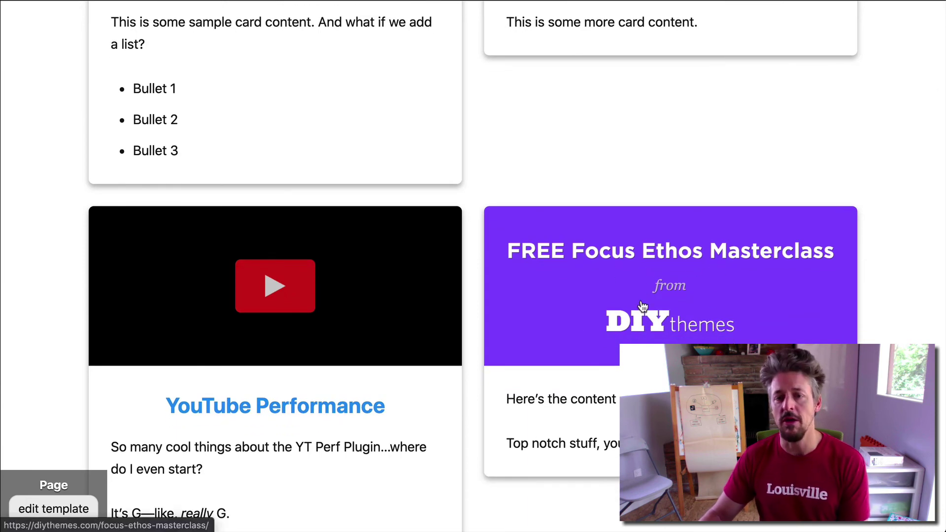
pyautogui.scroll(4, 642, 304)
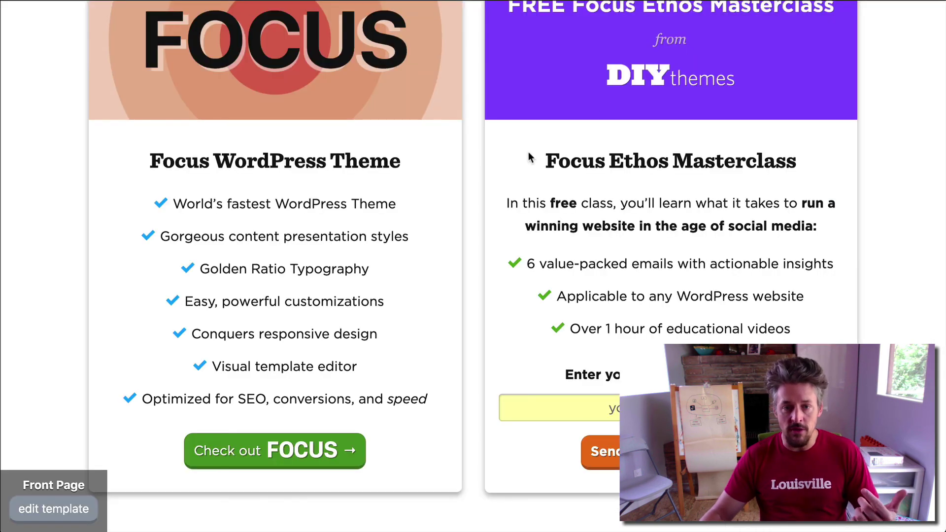
# Scroll the front page through the Focus WordPress Theme and Focus Ethos Masterclass cards
pyautogui.scroll(3, 528, 152)
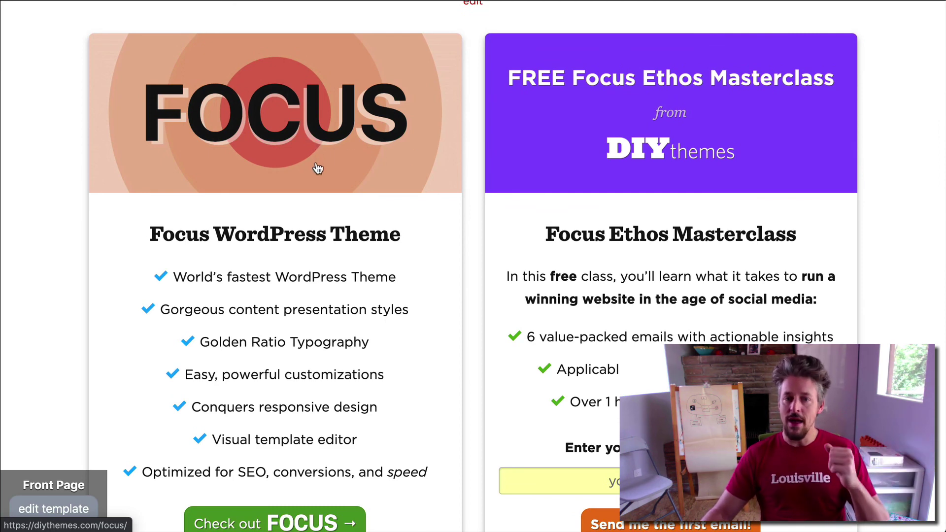
pyautogui.scroll(3, 83, 127)
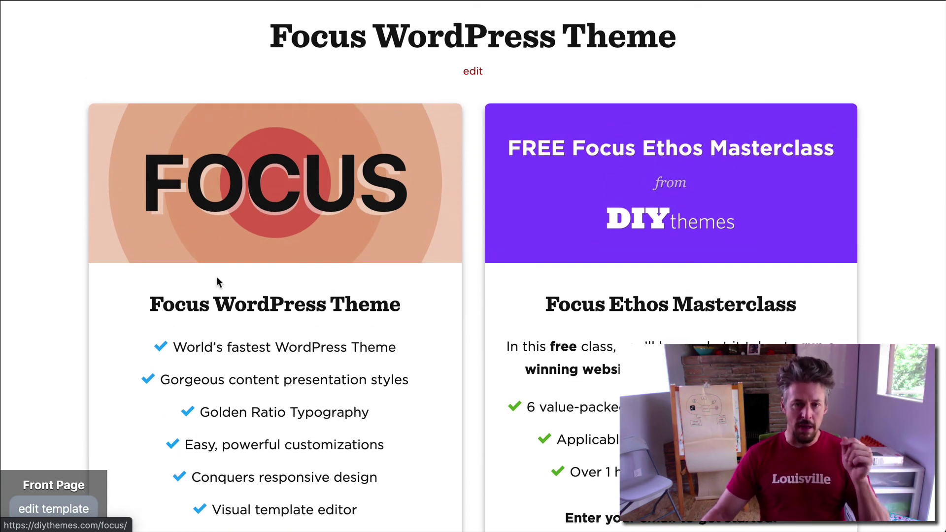
pyautogui.scroll(-4, 217, 276)
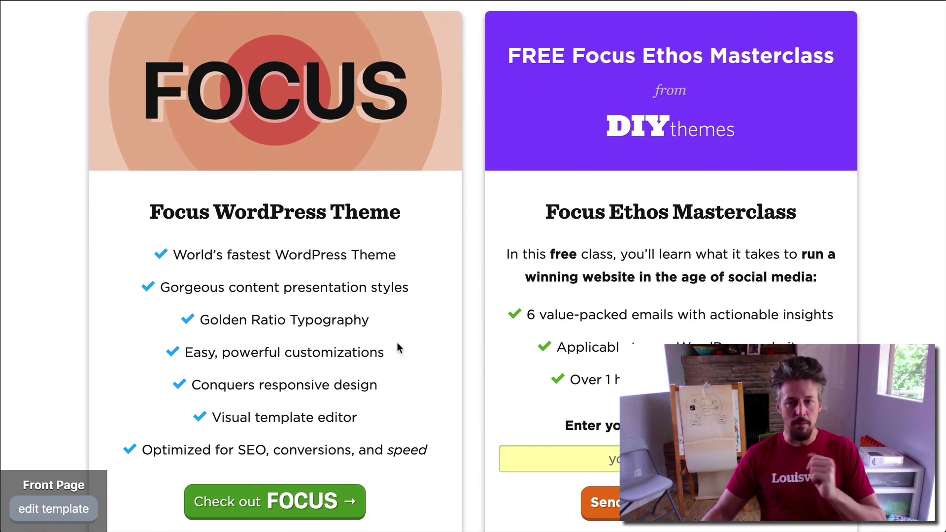
pyautogui.scroll(-5, 387, 364)
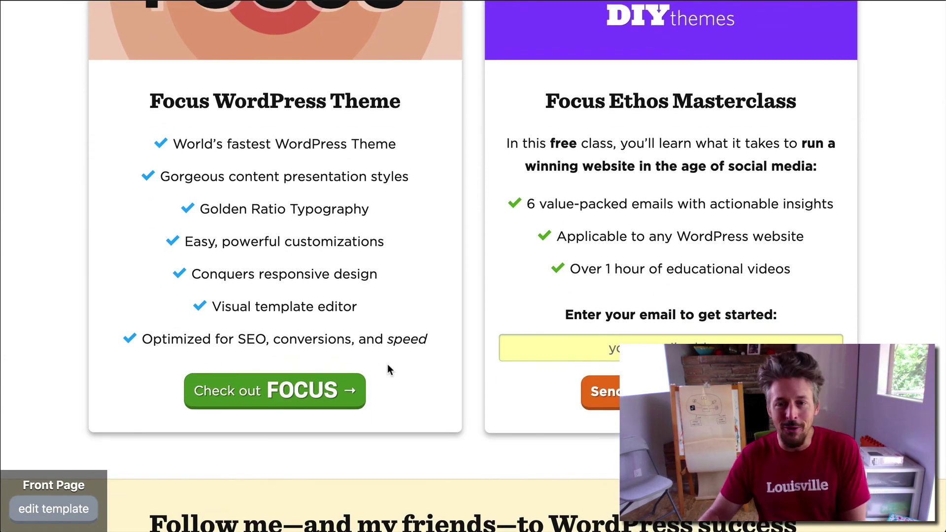
pyautogui.scroll(6, 387, 368)
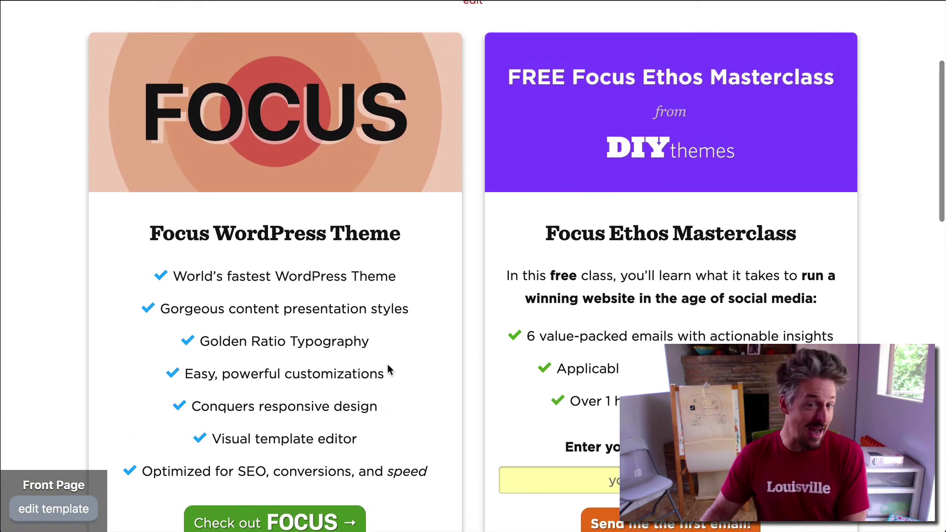